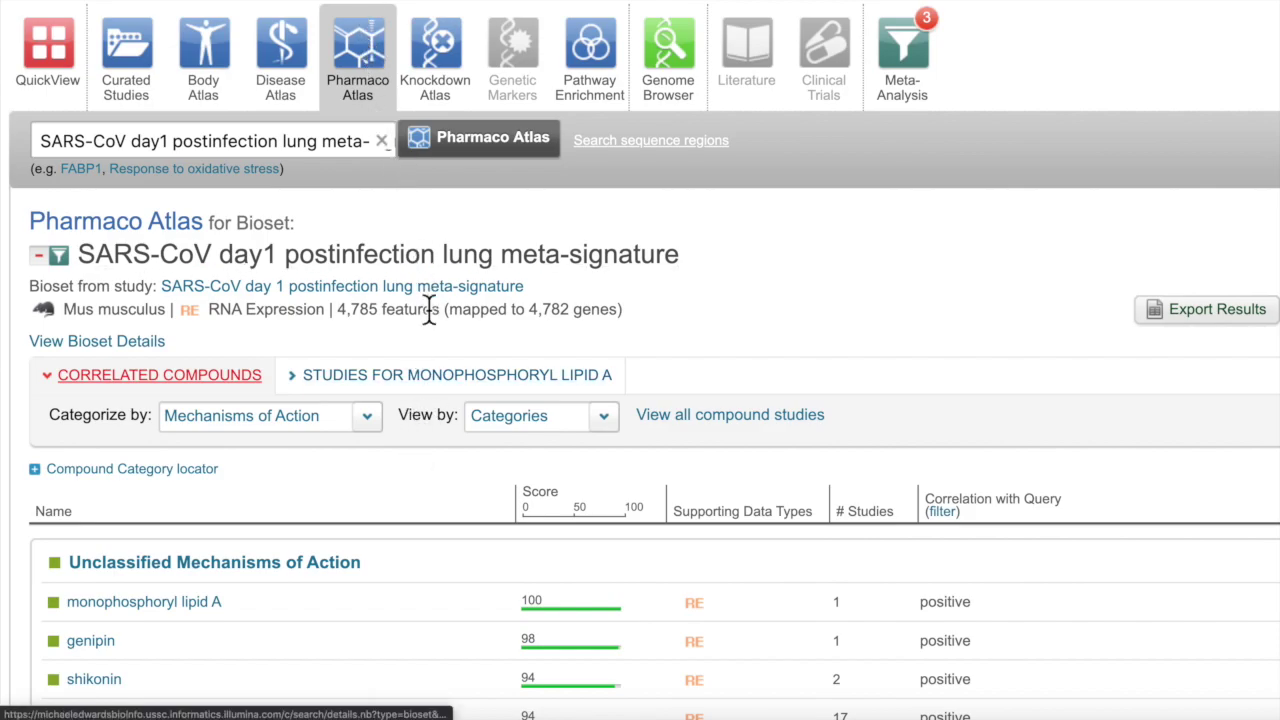
Examine the correlated compounds listed under each mechanism of action for the SARS-CoV day1 postinfection lung meta-signature
scroll(430, 320, "down", 10)
scroll(433, 325, "down", 5)
scroll(433, 330, "down", 5)
scroll(433, 325, "down", 5)
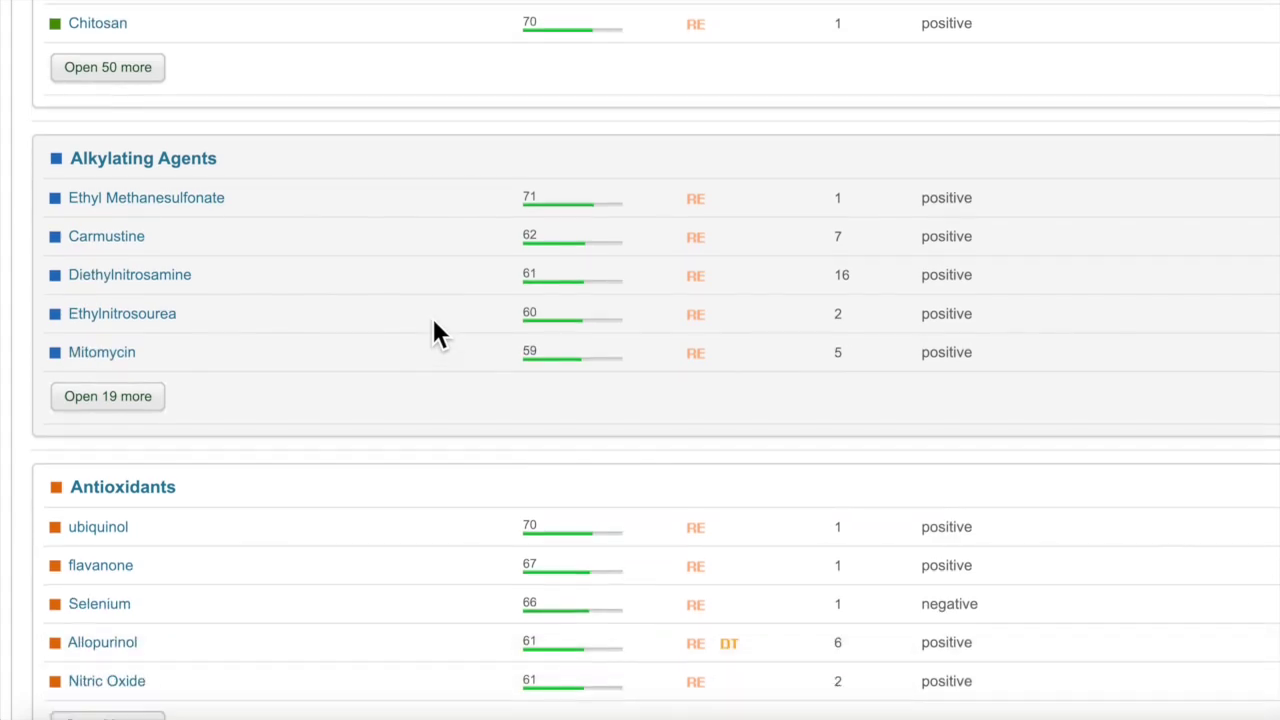
scroll(433, 330, "up", 5)
scroll(435, 330, "up", 8)
scroll(434, 323, "up", 15)
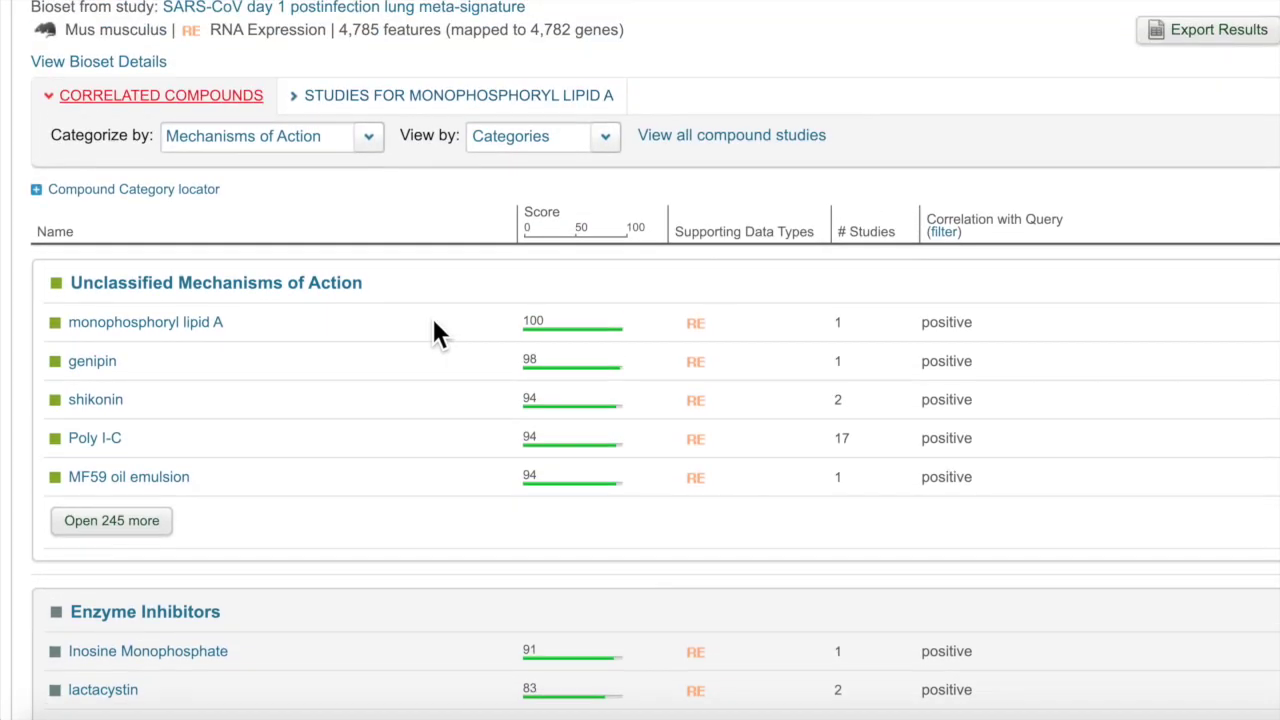
Open the studies for monophosphoryl lipid A and expand the study of mice immunized using LPS vs MPL as adjuvant
left_click(215, 340)
left_click(163, 322)
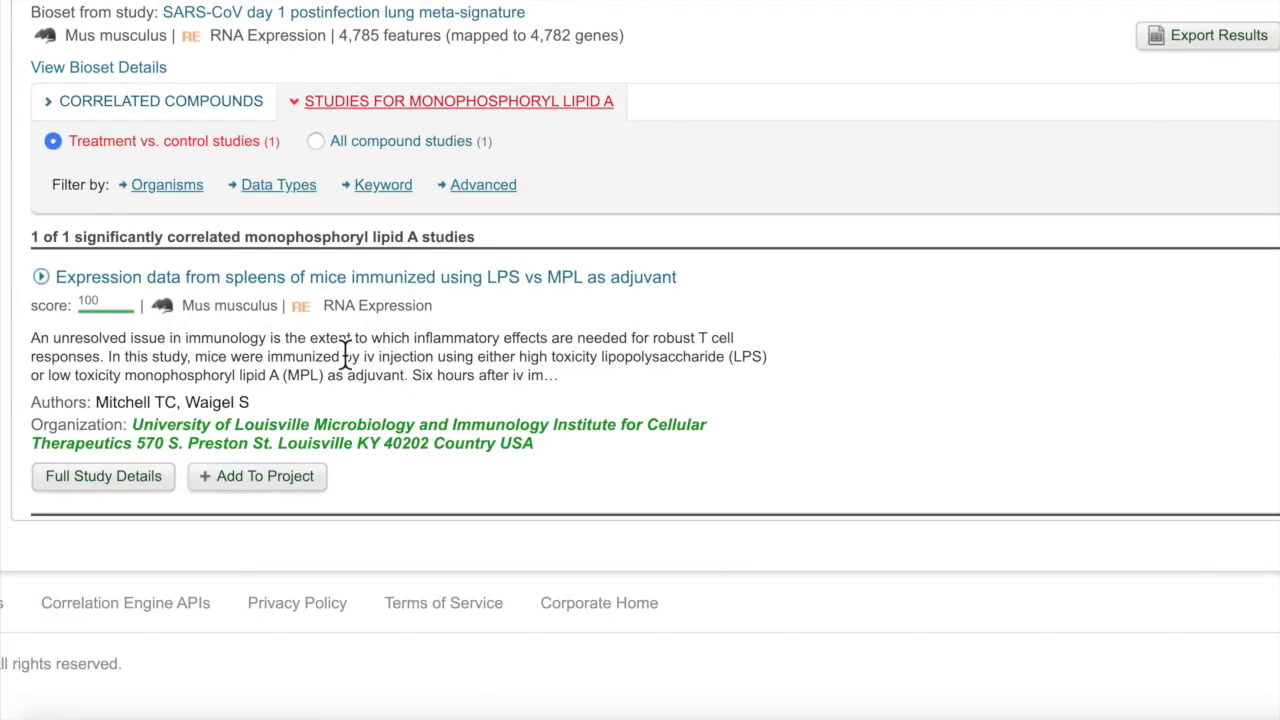
left_click(456, 279)
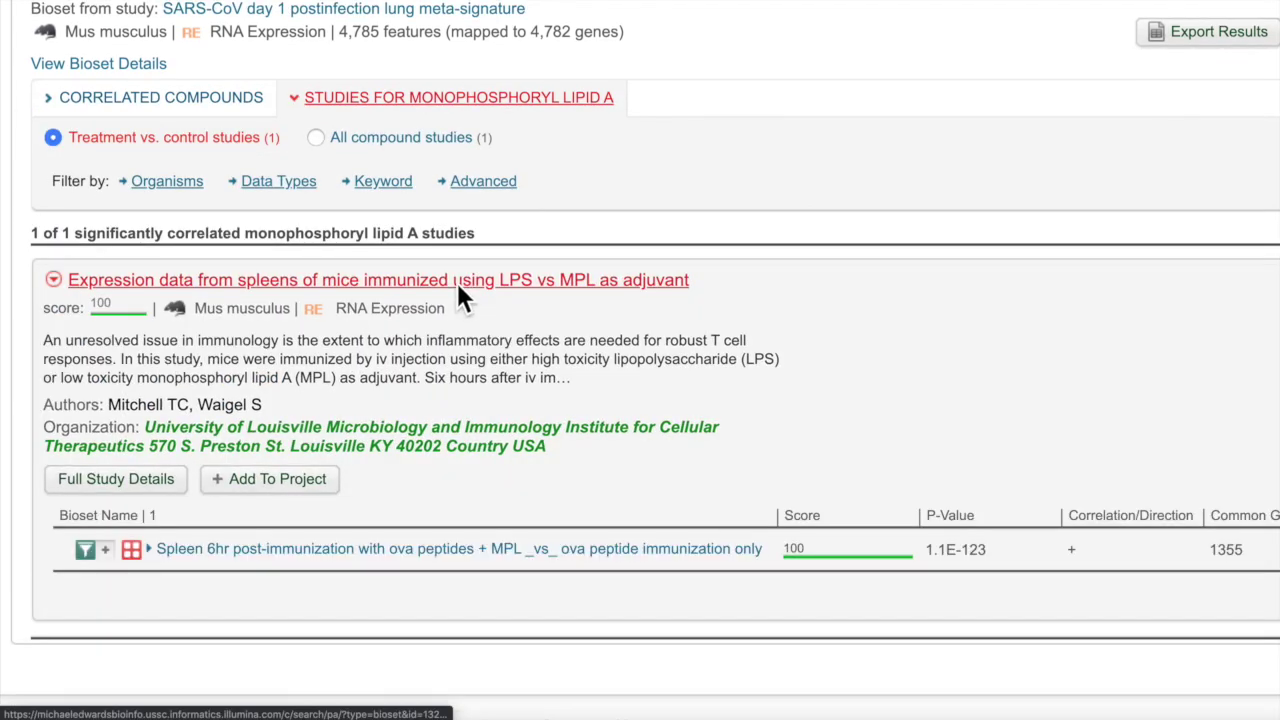
Expand the bioset "Spleen 6hr post-immunization with ova peptides + MPL _vs_ ova peptide immunization only" to show its comparison with the SARS-CoV signature
scroll(500, 415, "down", 2)
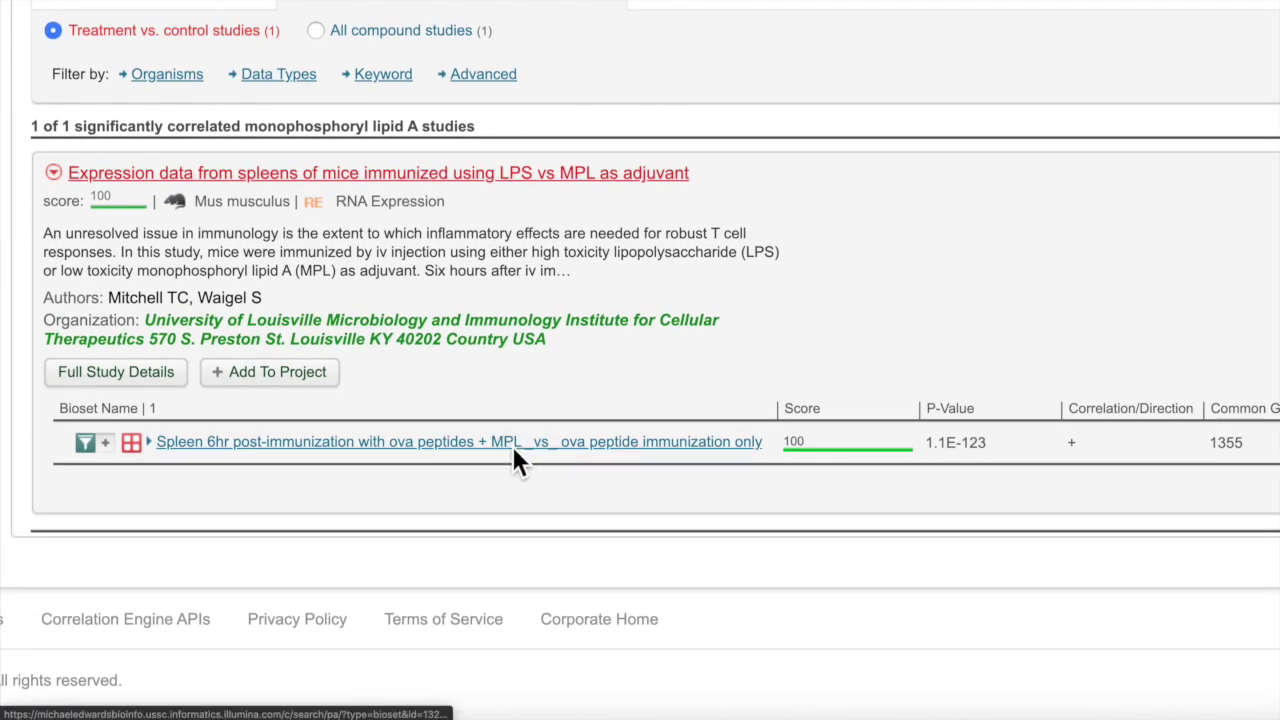
left_click(512, 443)
scroll(511, 443, "down", 3)
scroll(511, 443, "down", 2)
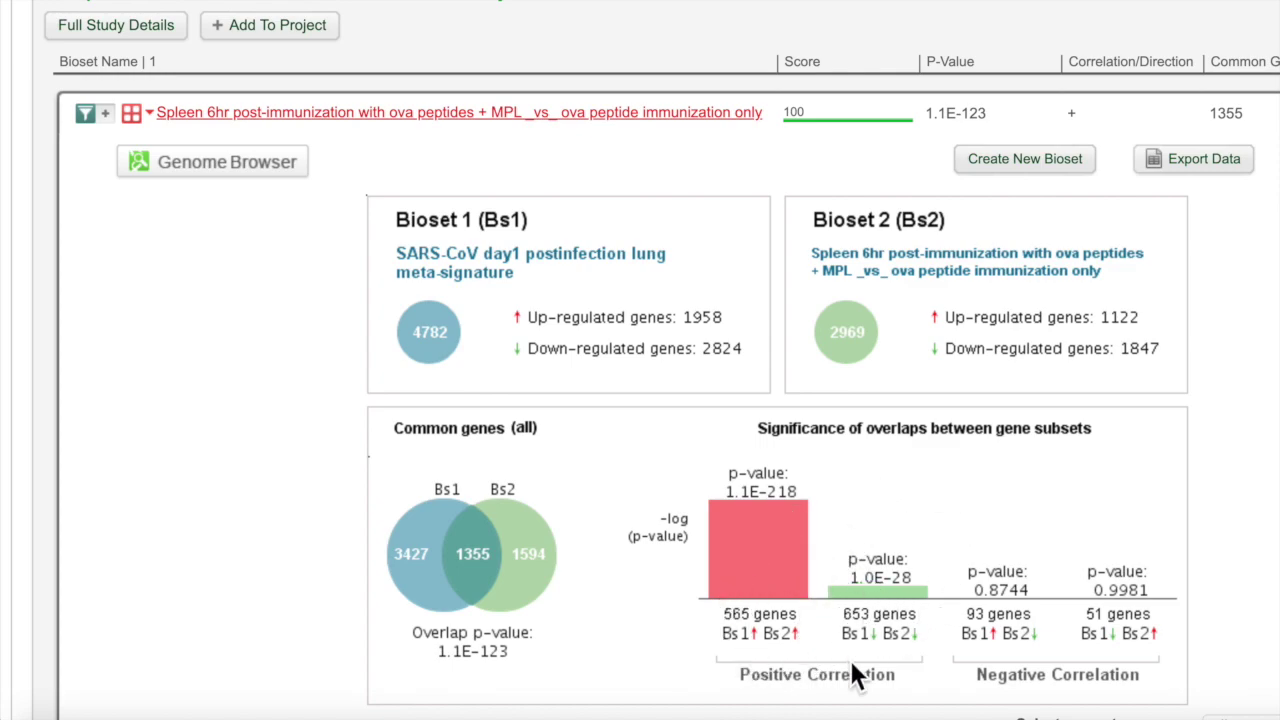
Examine the gene overlap charts, the positive and negative correlation significance, and the matching genes table for the two biosets
scroll(840, 645, "down", 5)
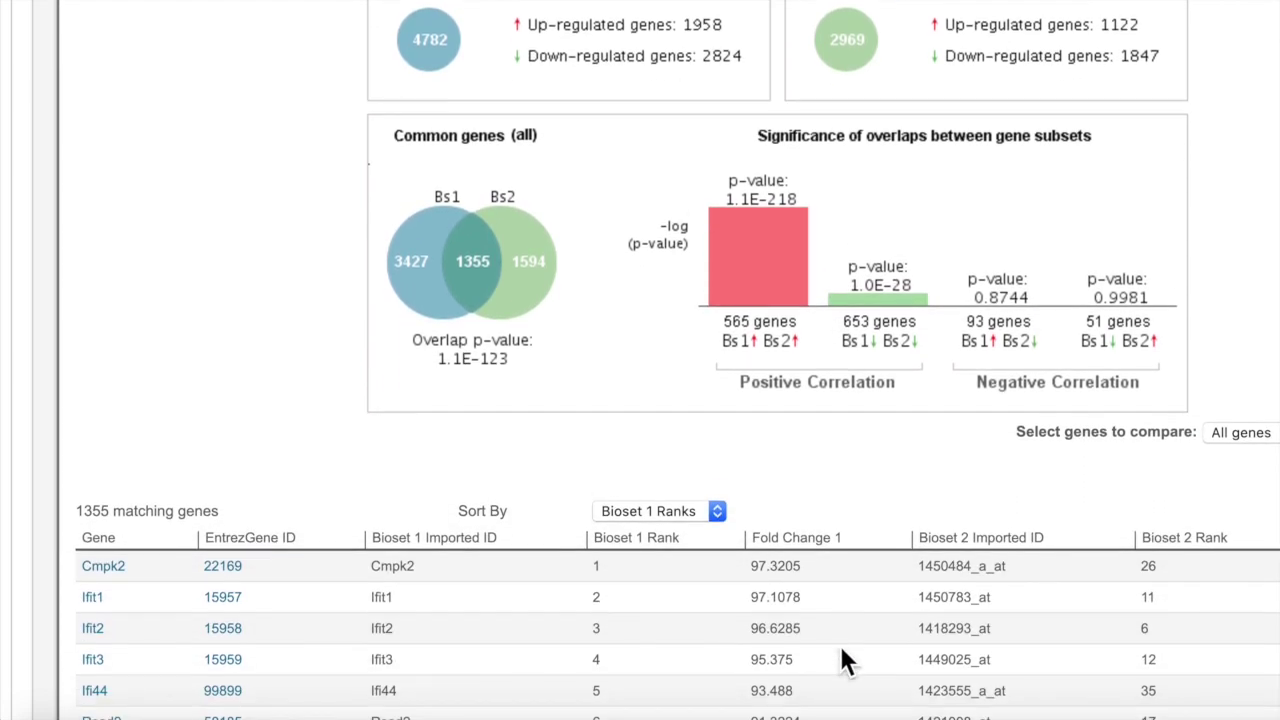
scroll(840, 648, "up", 4)
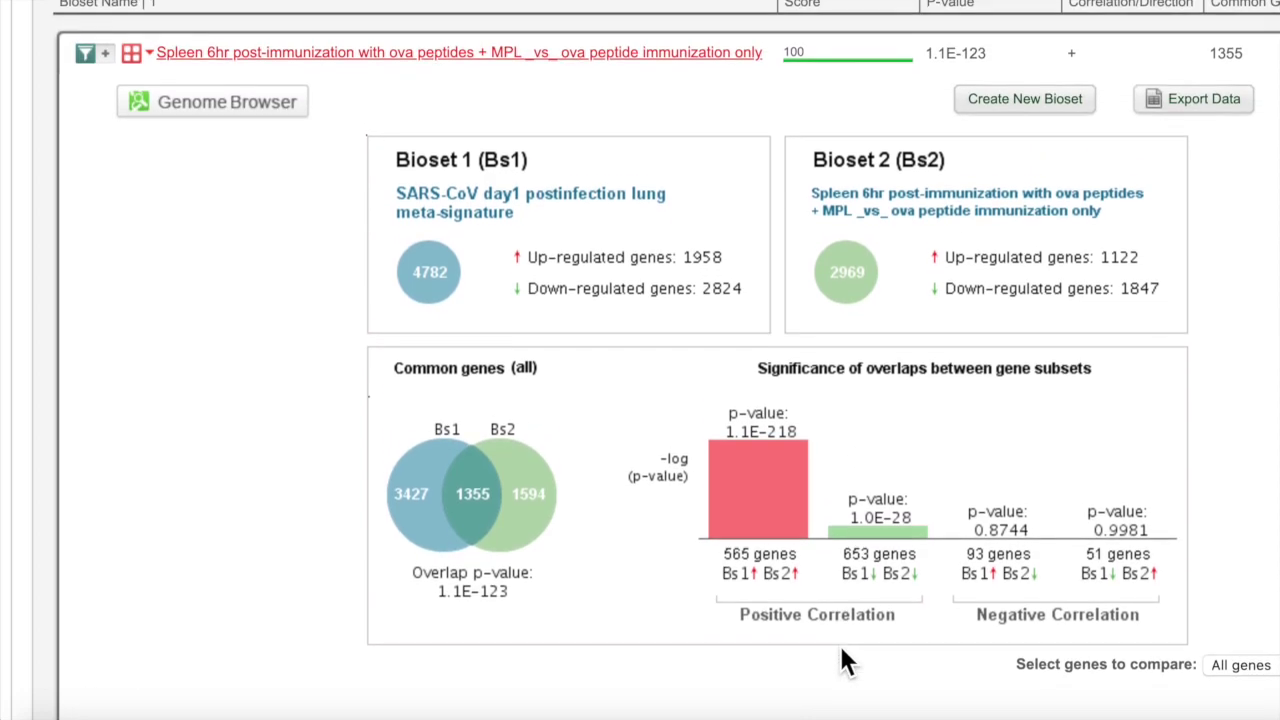
scroll(840, 645, "up", 1)
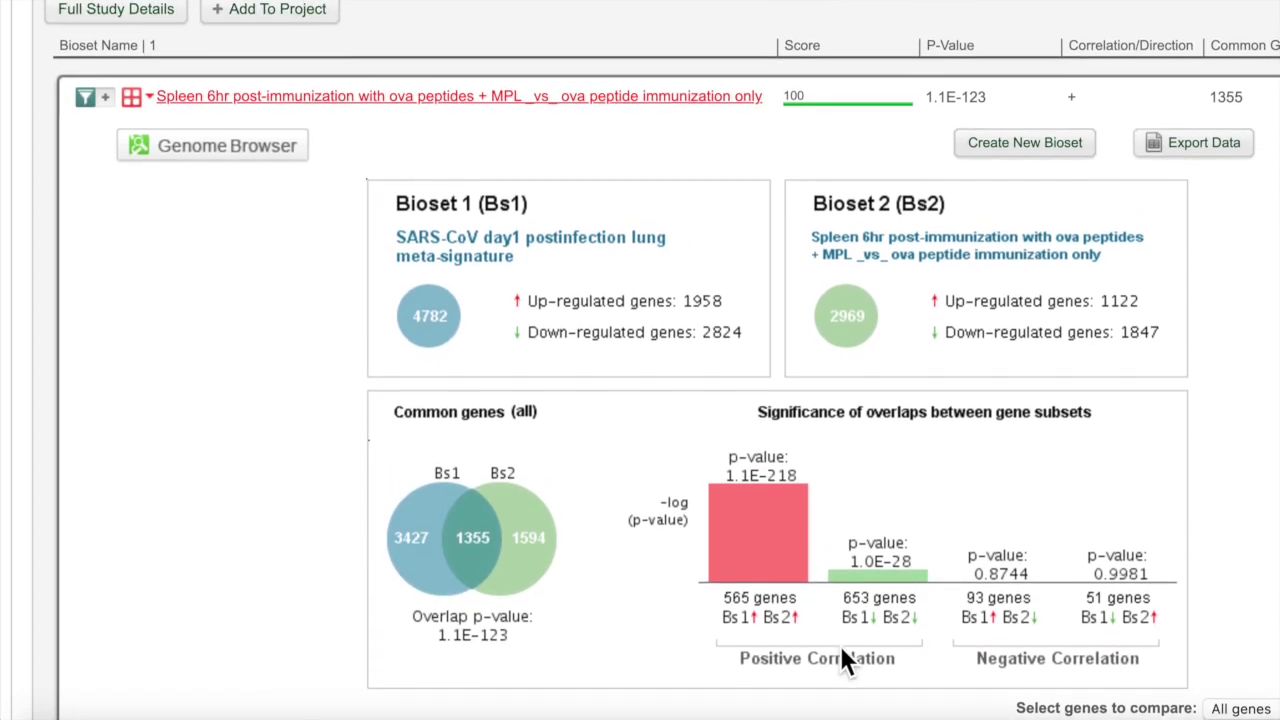
scroll(840, 645, "down", 4)
scroll(839, 643, "down", 5)
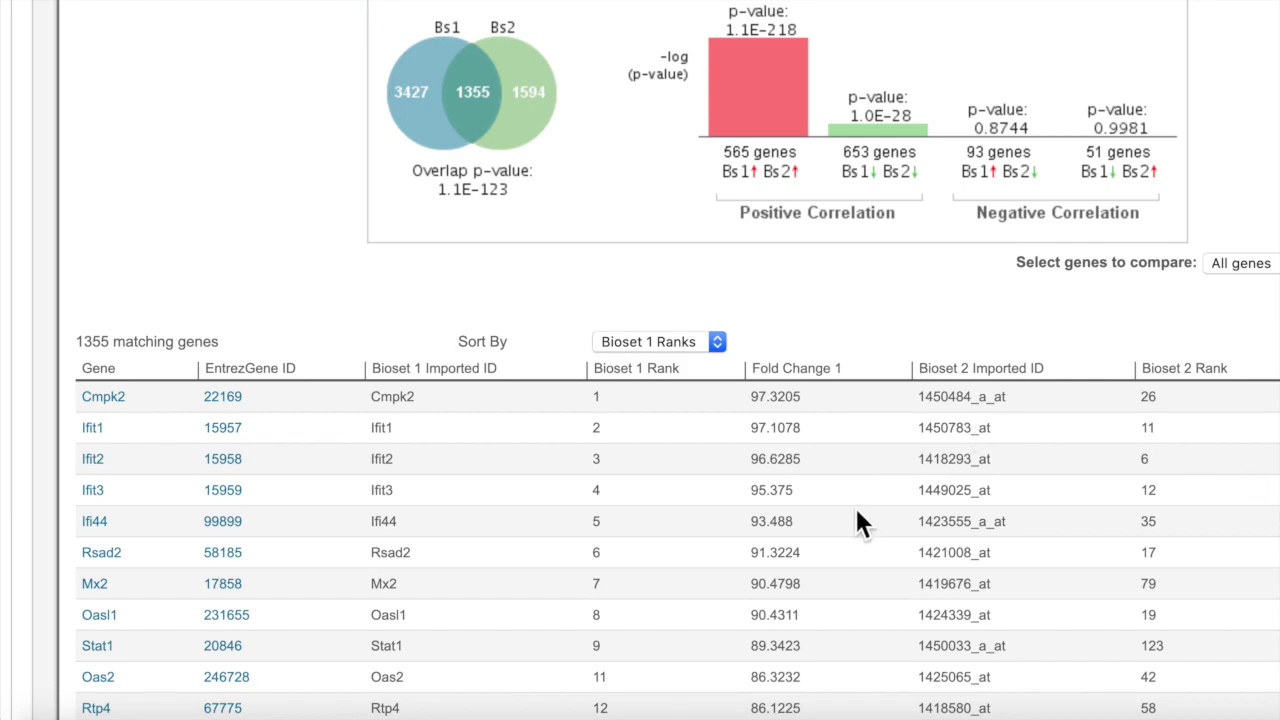
scroll(943, 508, "up", 8)
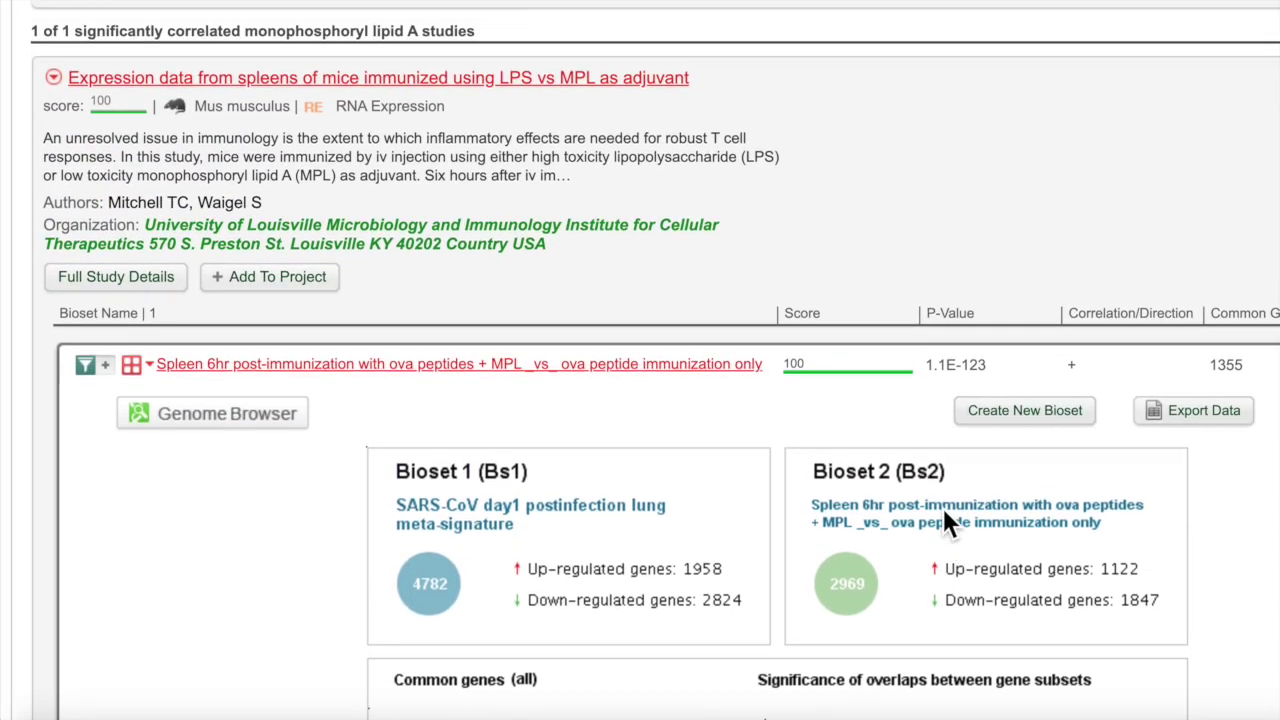
scroll(943, 508, "down", 9)
scroll(945, 515, "down", 3)
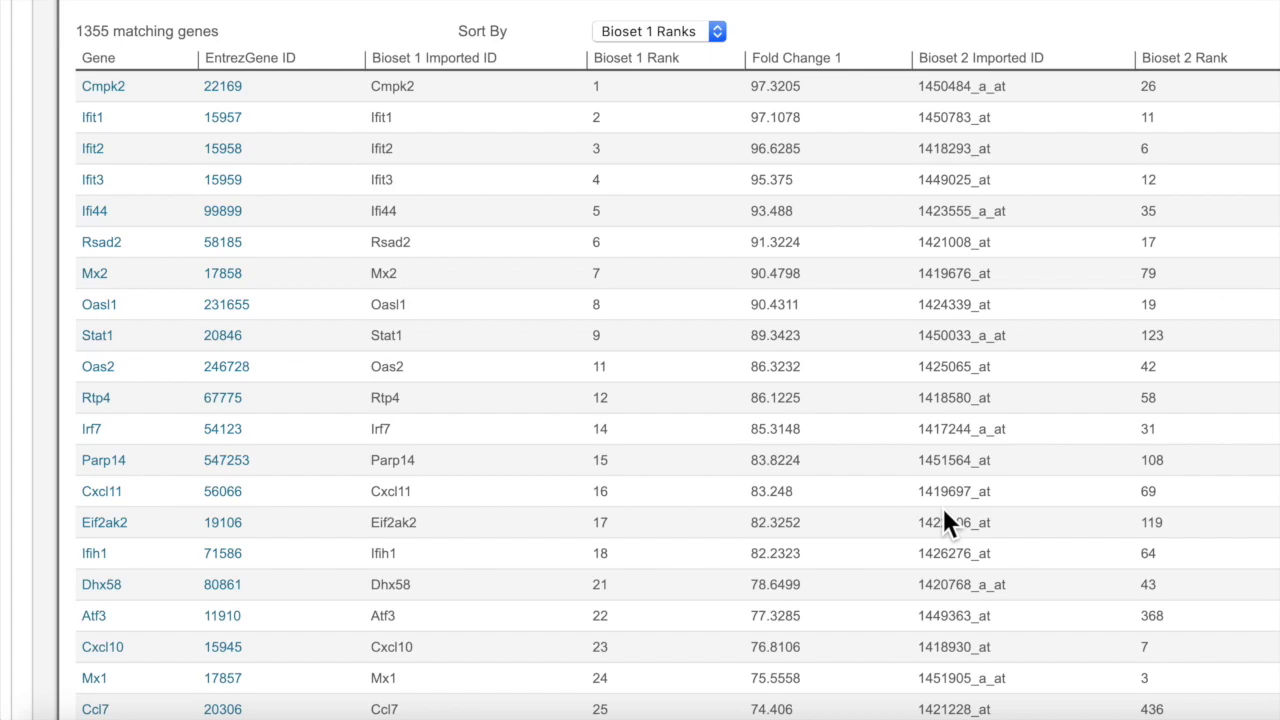
Return to the correlated compounds list and review the top compounds in each mechanism of action category
scroll(944, 512, "up", 12)
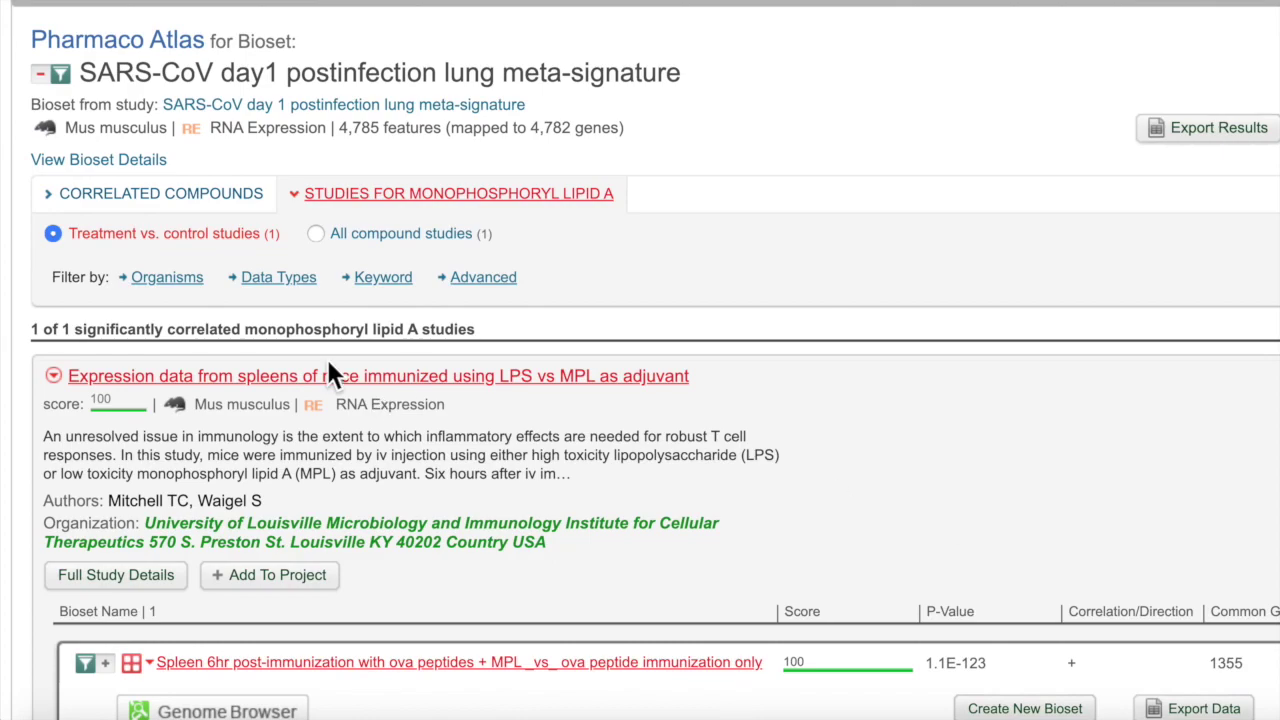
left_click(215, 193)
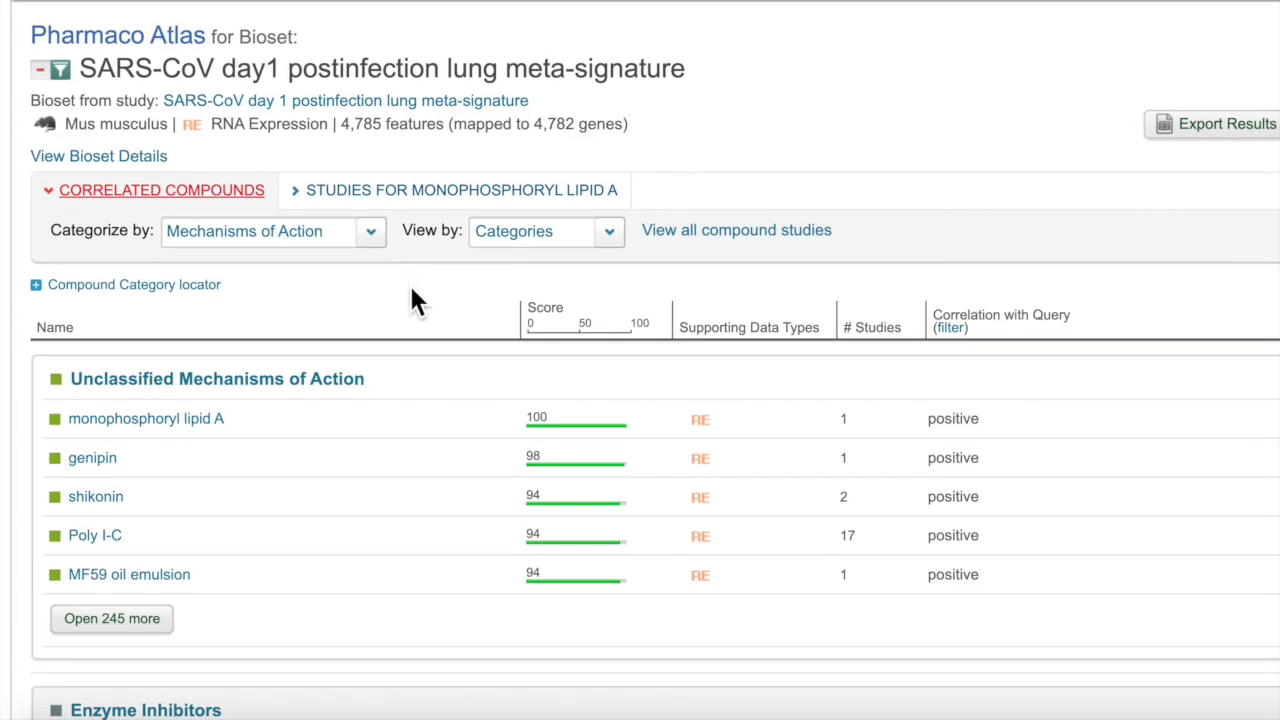
scroll(417, 300, "down", 1)
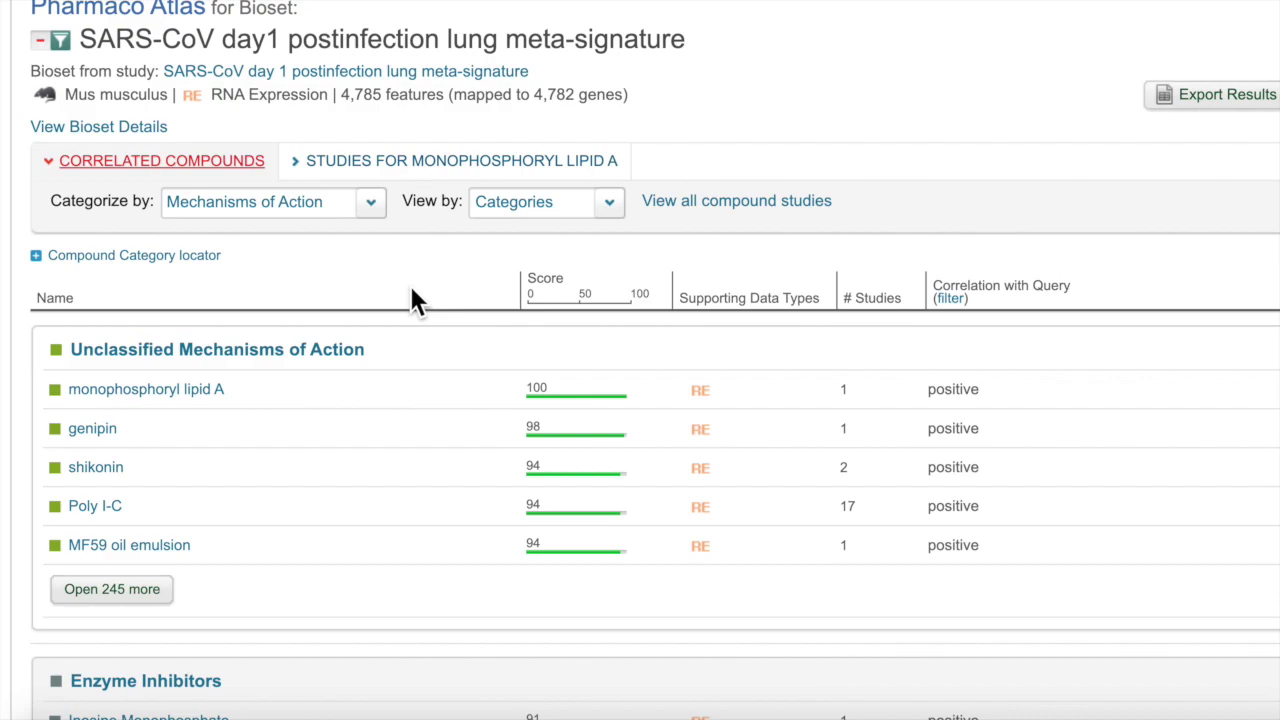
scroll(417, 300, "down", 2)
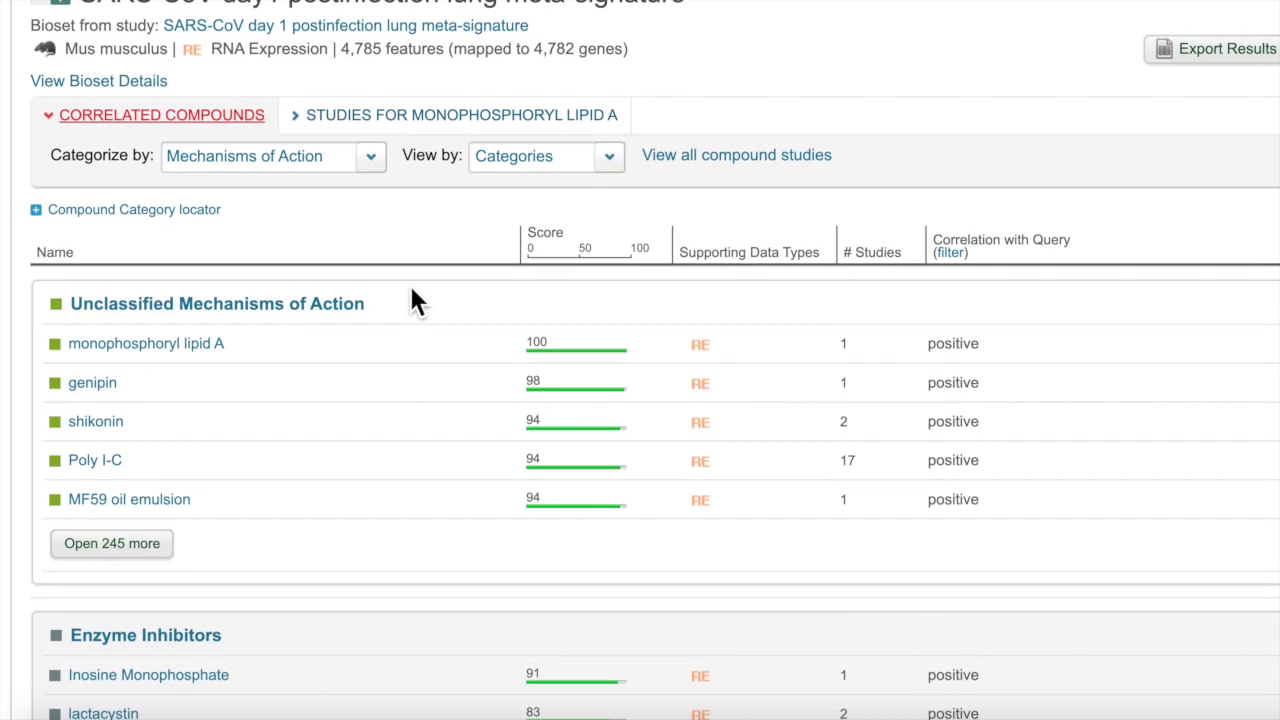
scroll(417, 300, "down", 1)
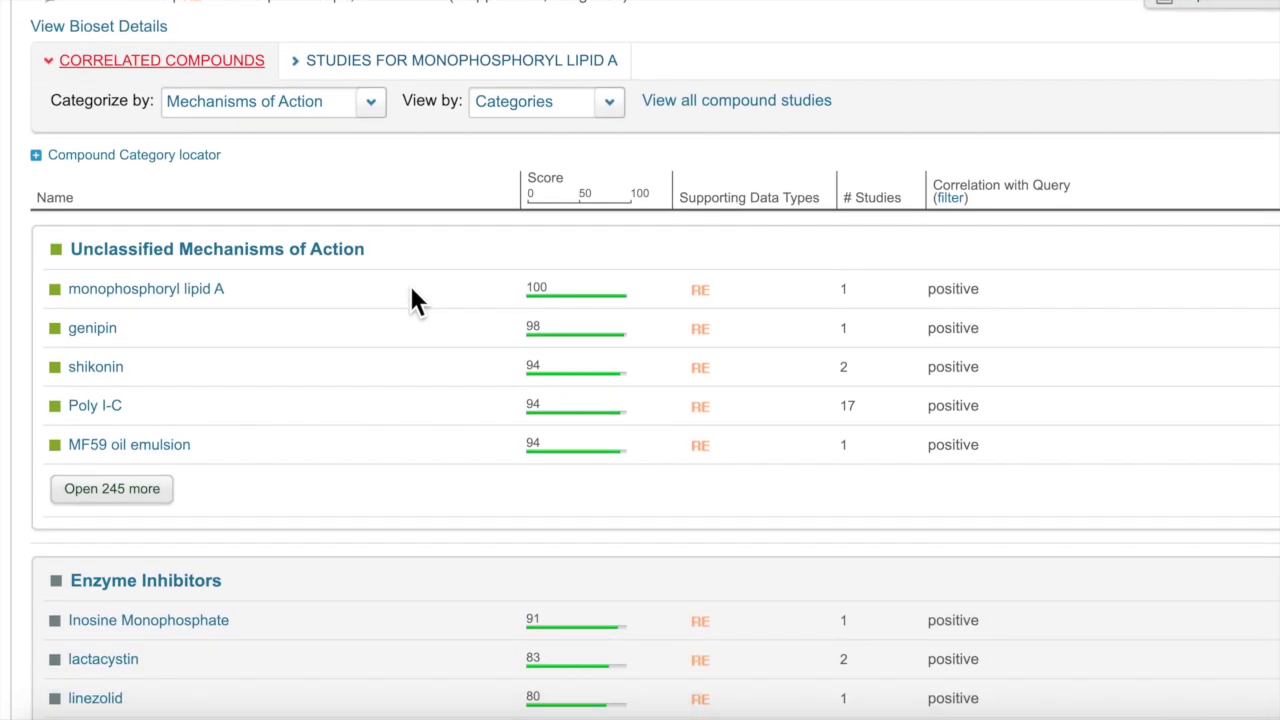
scroll(412, 291, "up", 1)
scroll(412, 291, "down", 6)
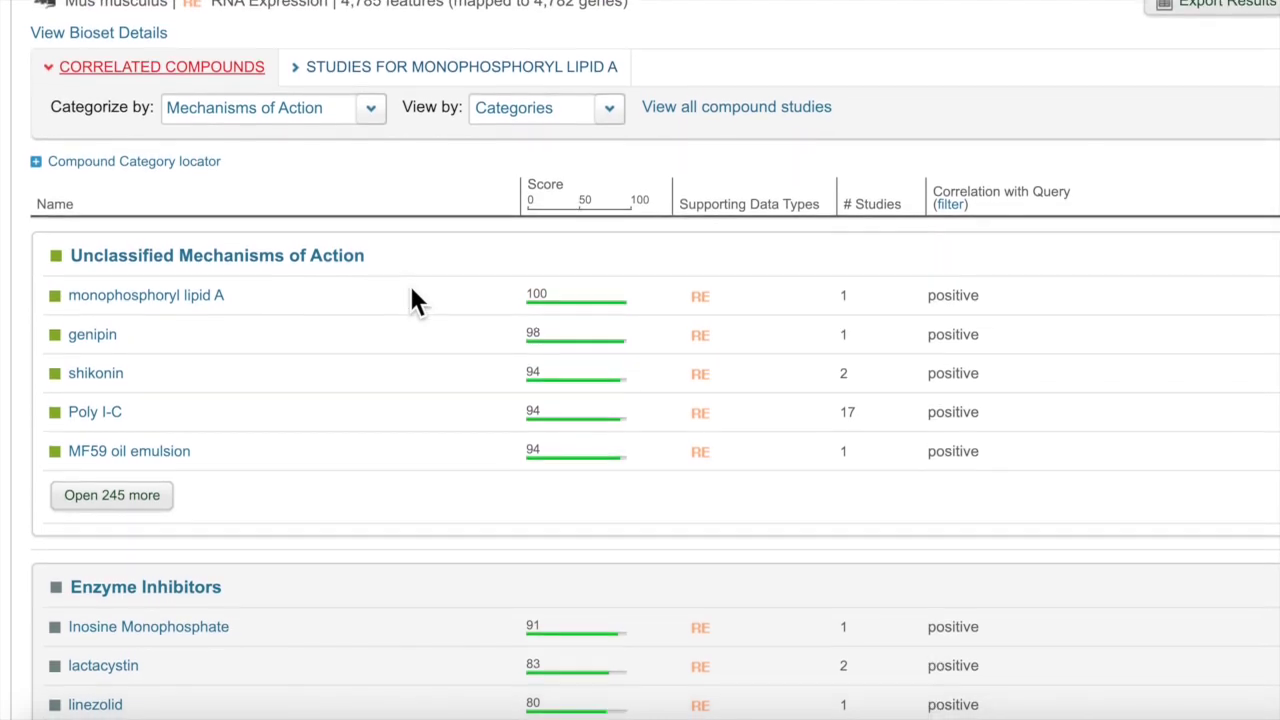
scroll(417, 300, "down", 9)
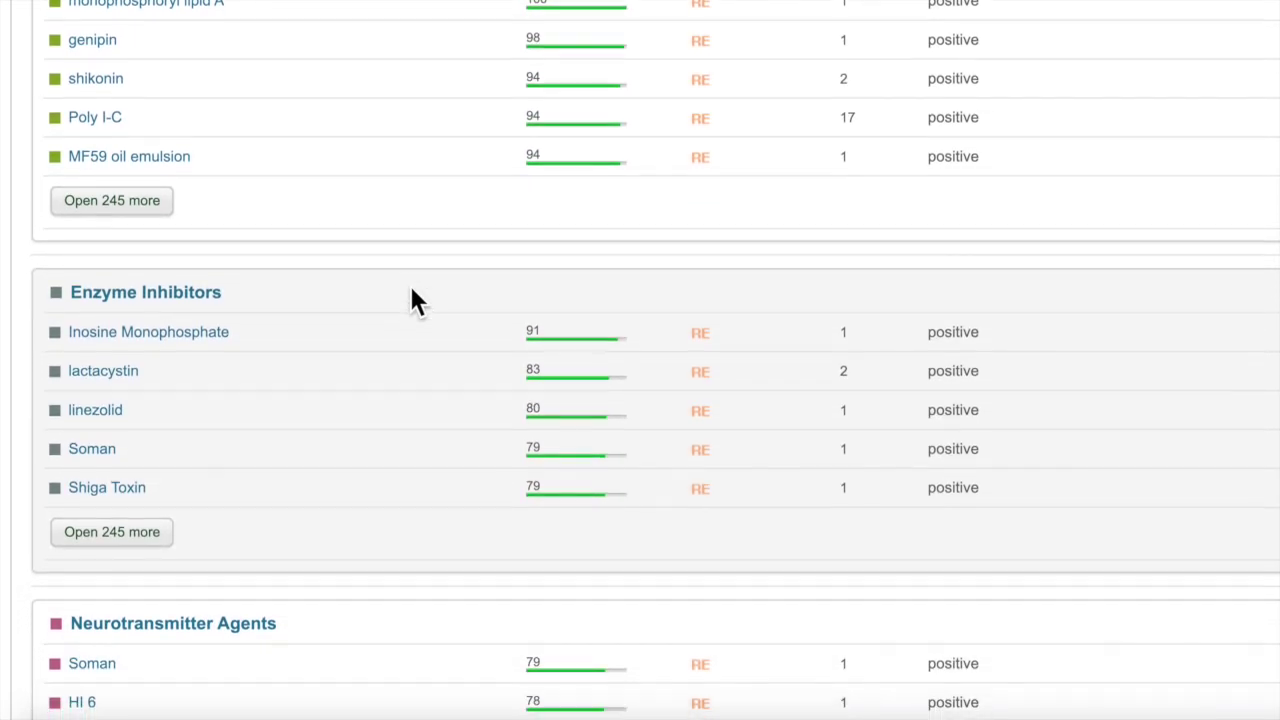
scroll(417, 300, "down", 5)
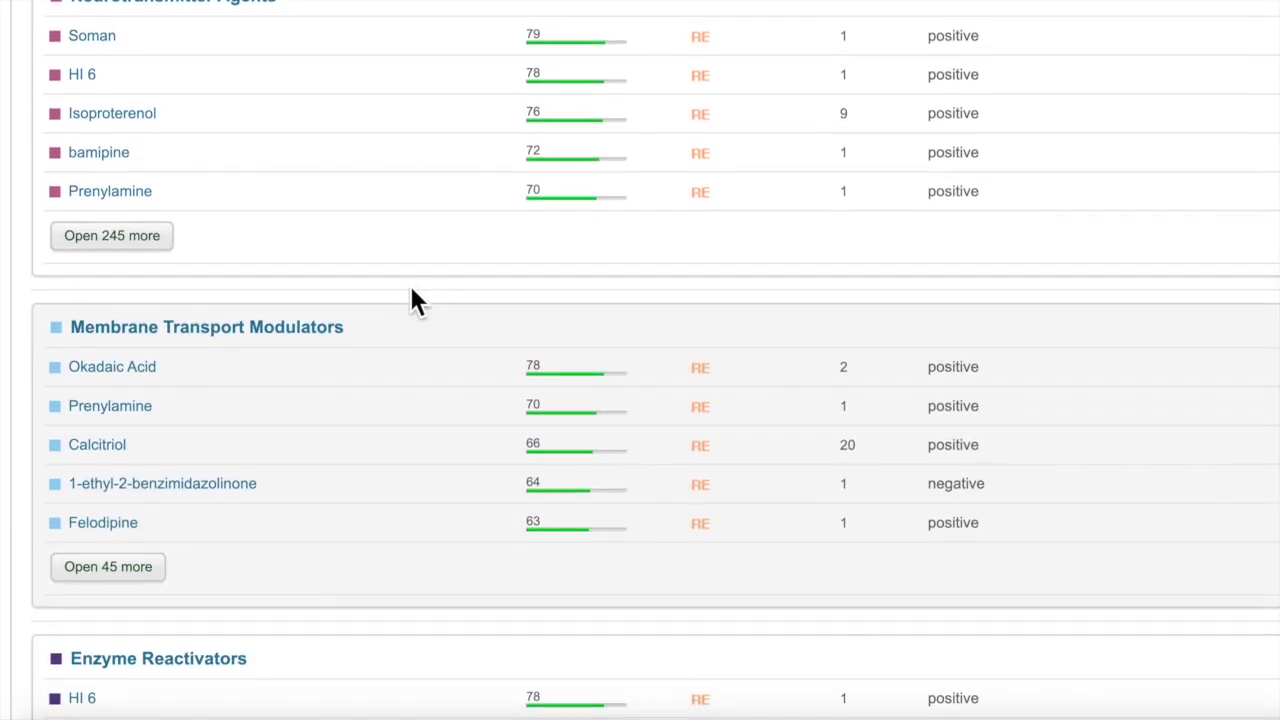
scroll(412, 291, "down", 4)
scroll(417, 300, "up", 8)
scroll(412, 292, "up", 11)
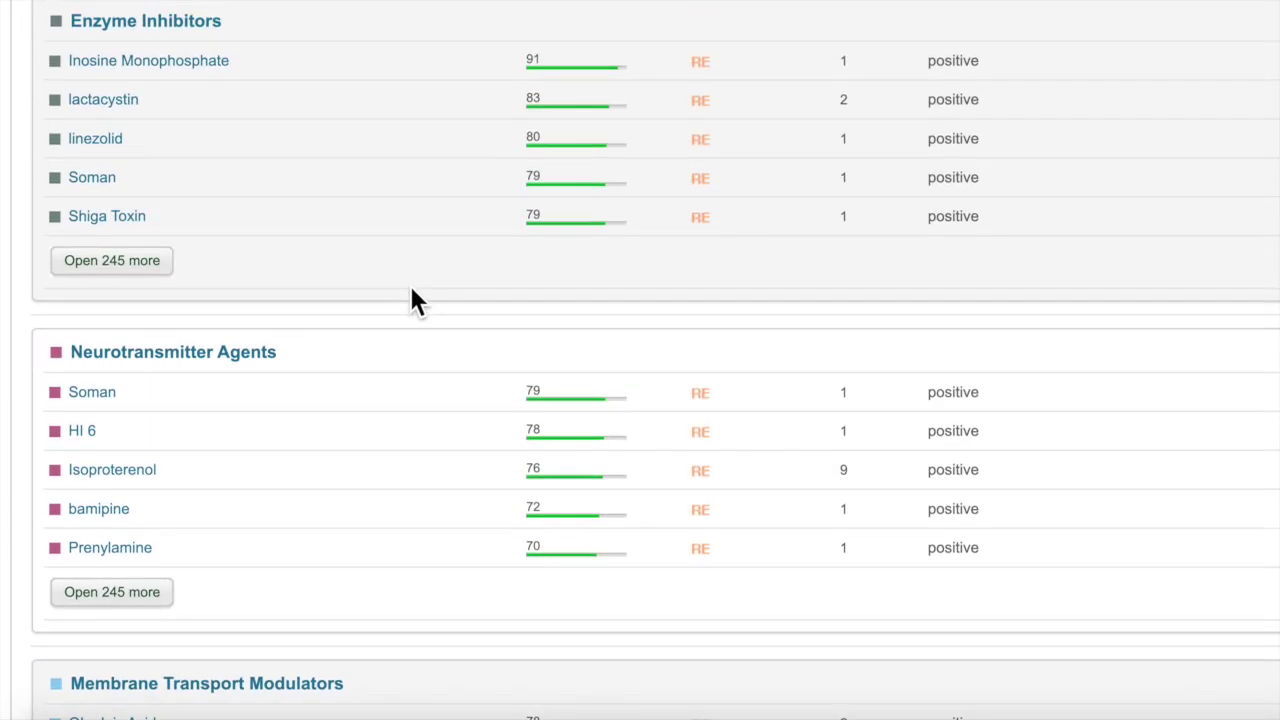
Expand the Unclassified Mechanisms of Action category to list more compounds and look through them
scroll(415, 300, "up", 2)
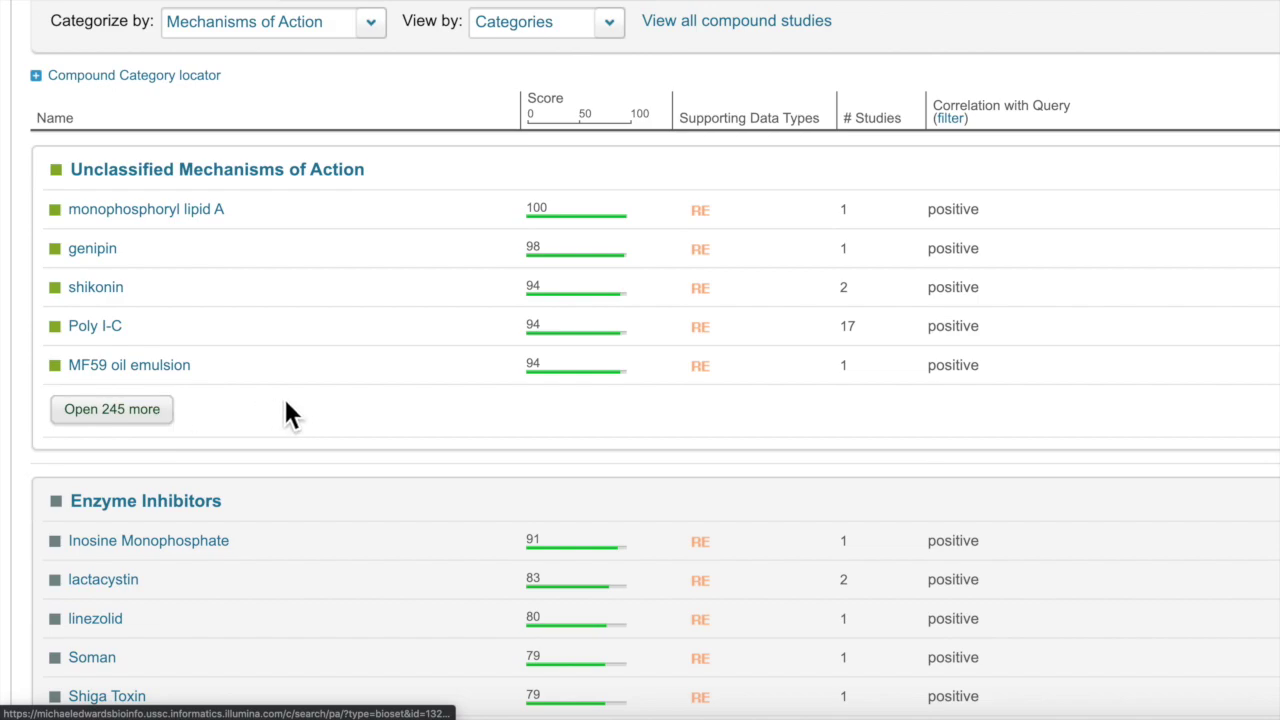
left_click(154, 412)
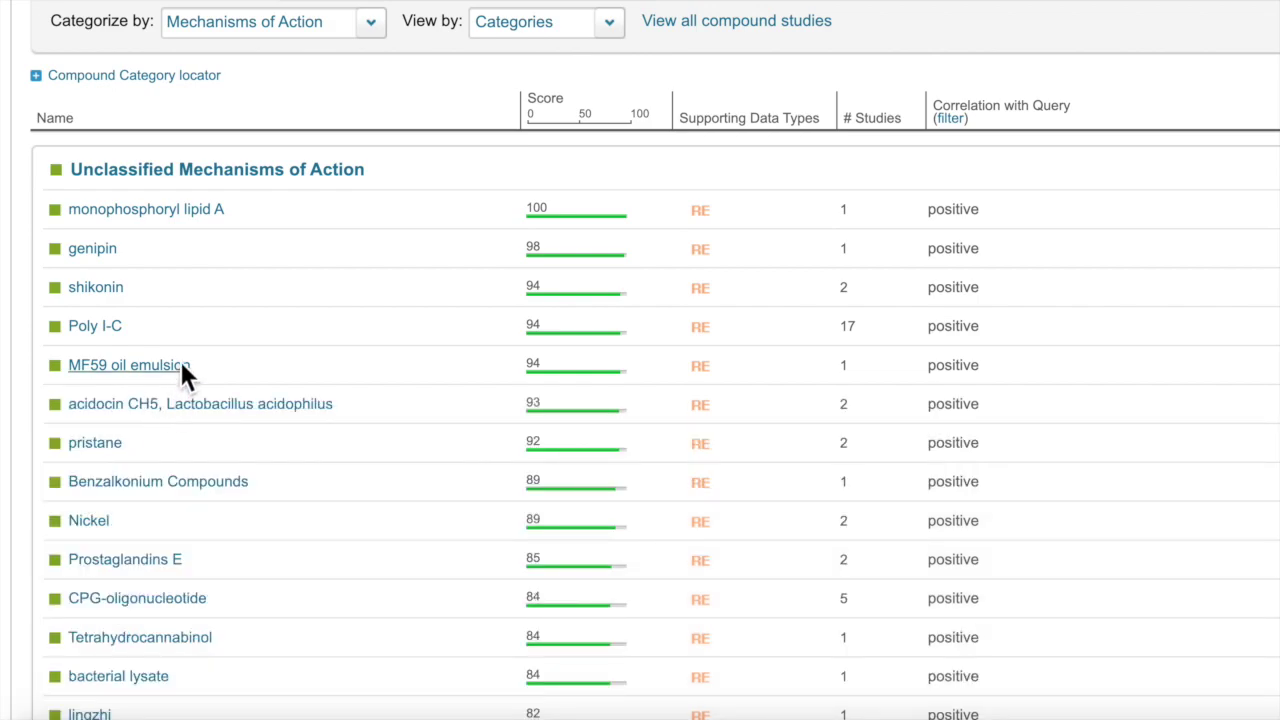
scroll(231, 336, "down", 3)
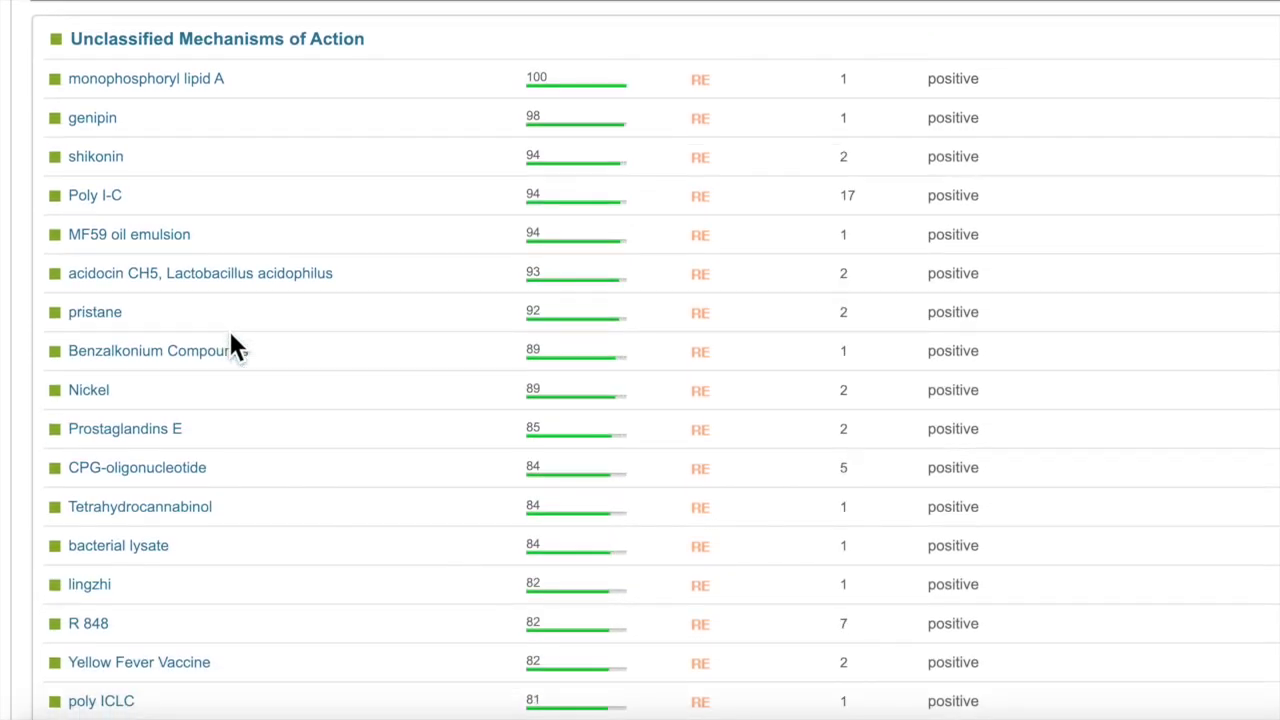
scroll(231, 345, "down", 1)
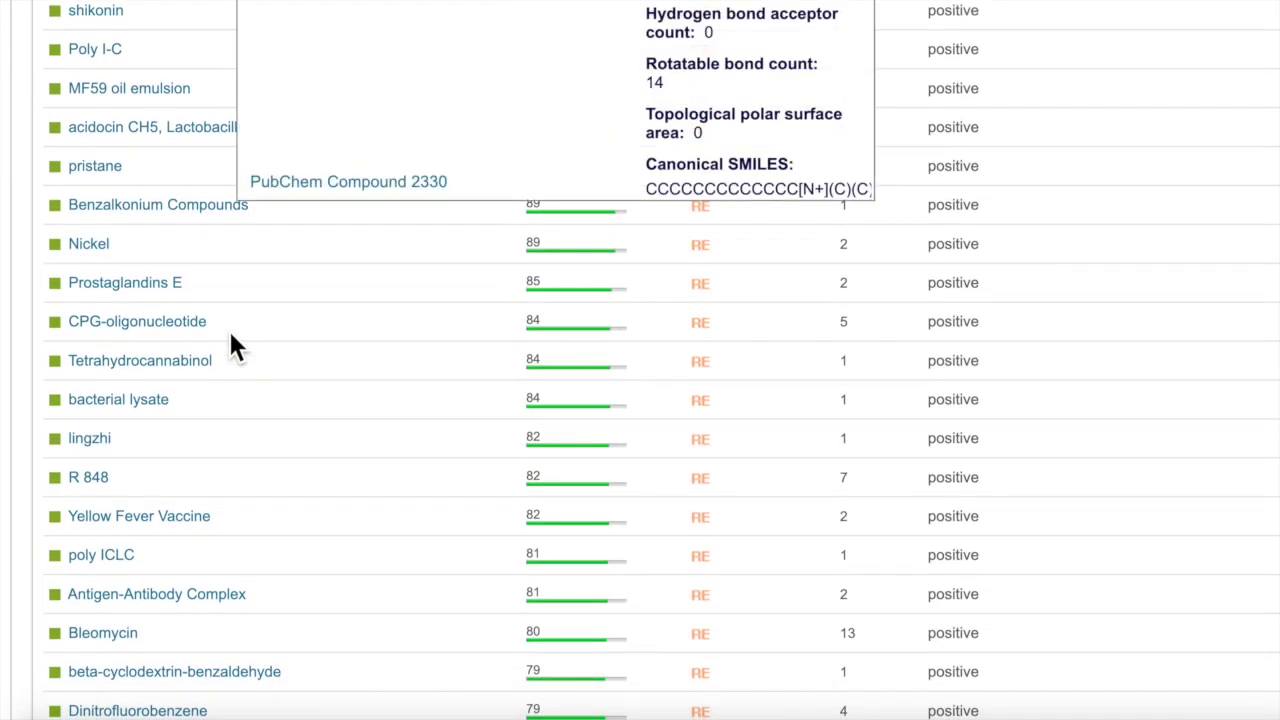
scroll(285, 530, "up", 2)
scroll(285, 530, "left", 1)
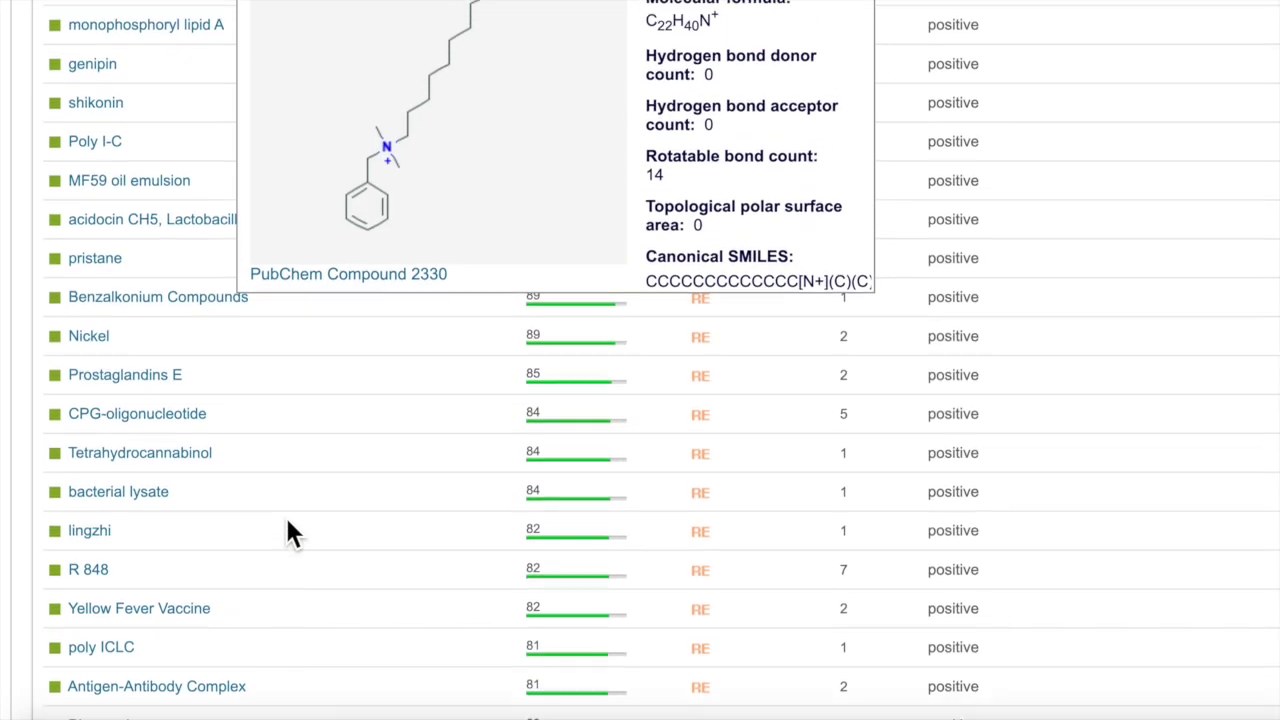
scroll(290, 523, "right", 1)
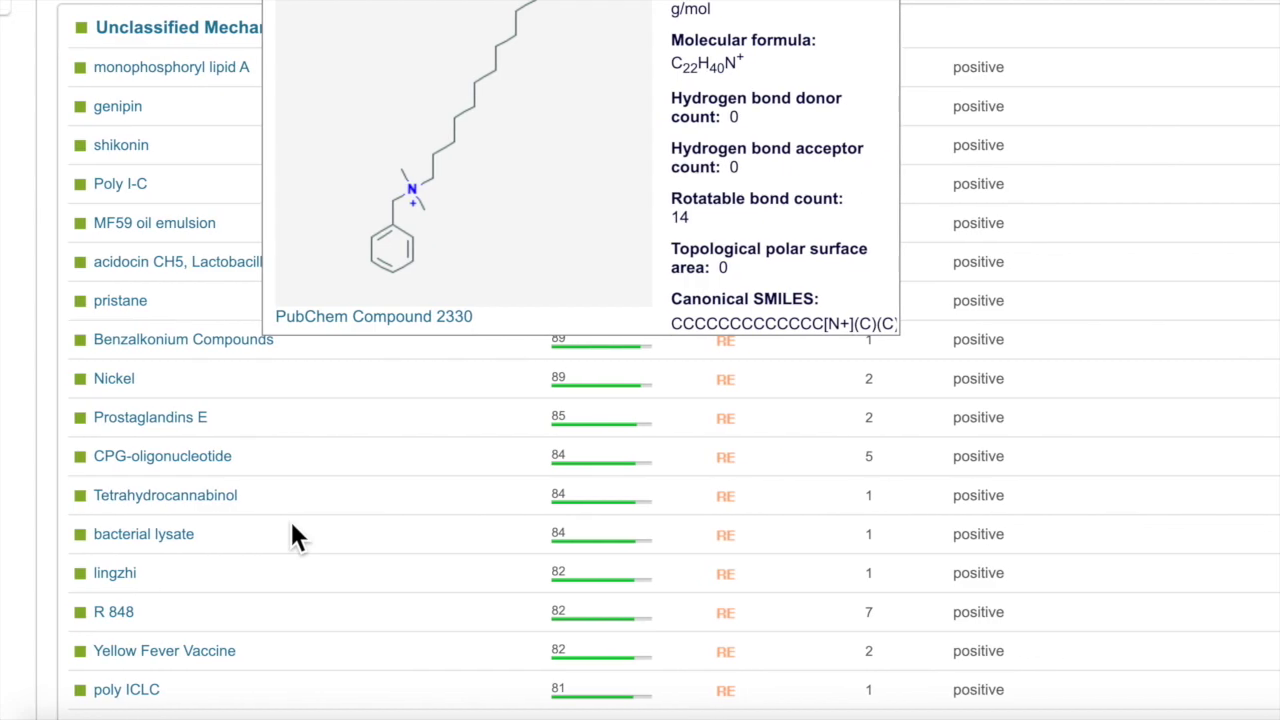
scroll(367, 503, "up", 1)
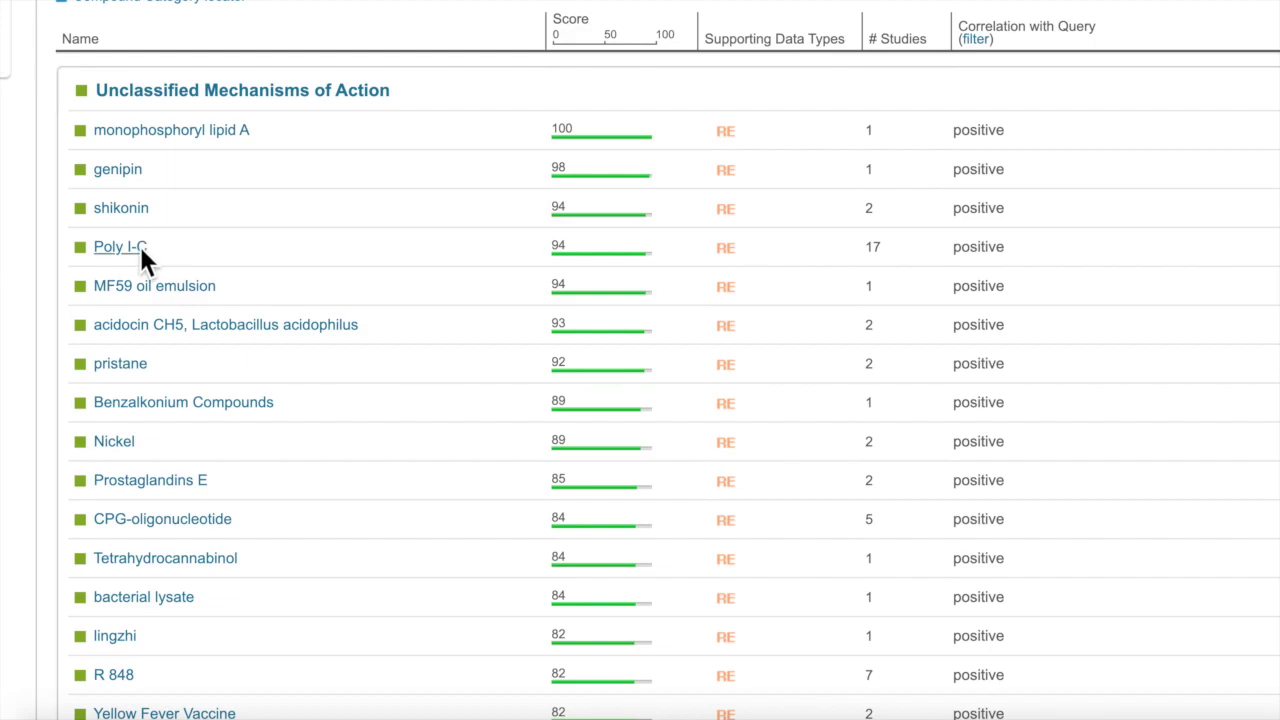
Preview the compound details for Poly I-C and review the highest-scoring unclassified compounds, including genipin
mouse_move(140, 258)
scroll(140, 258, "up", 1)
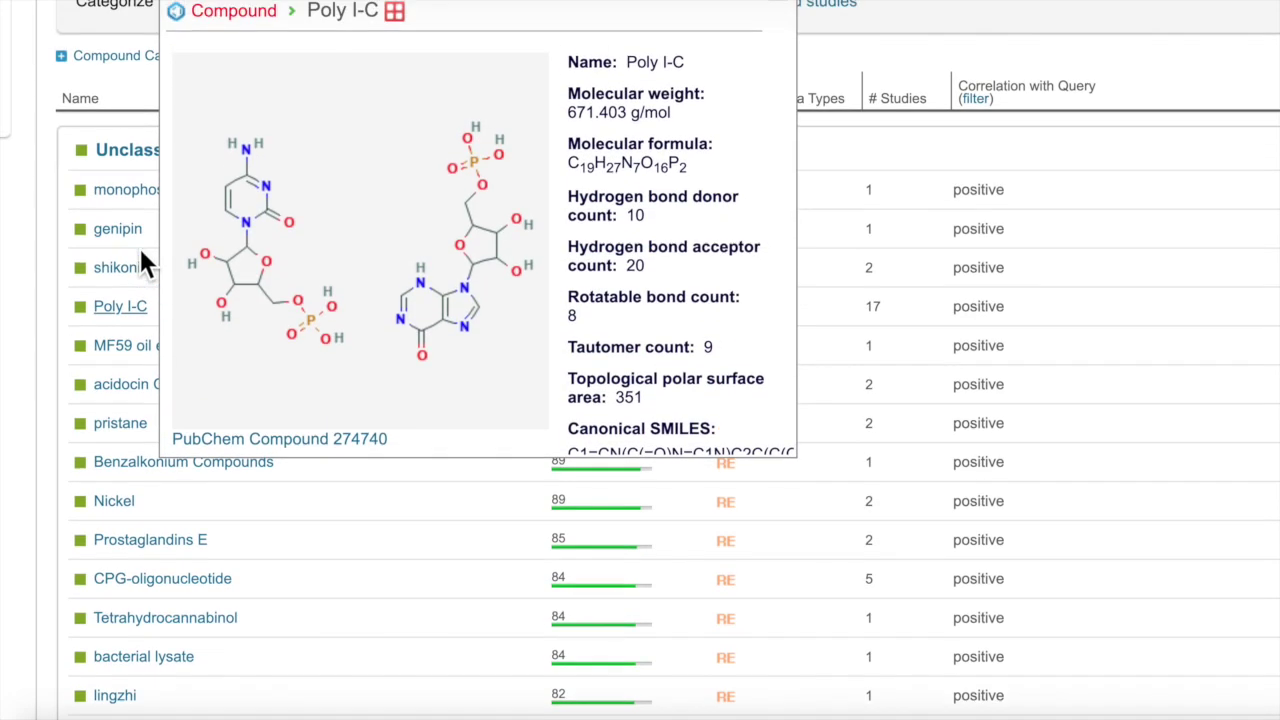
scroll(271, 262, "up", 1)
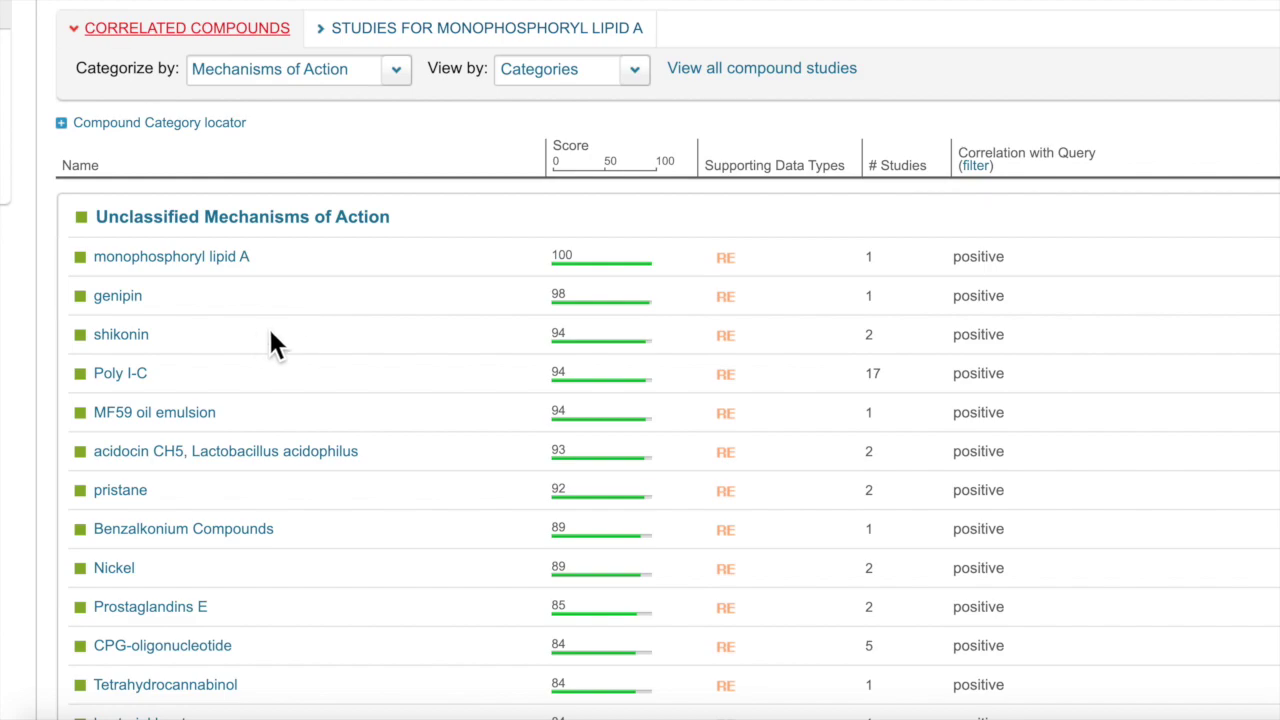
scroll(226, 336, "up", 1)
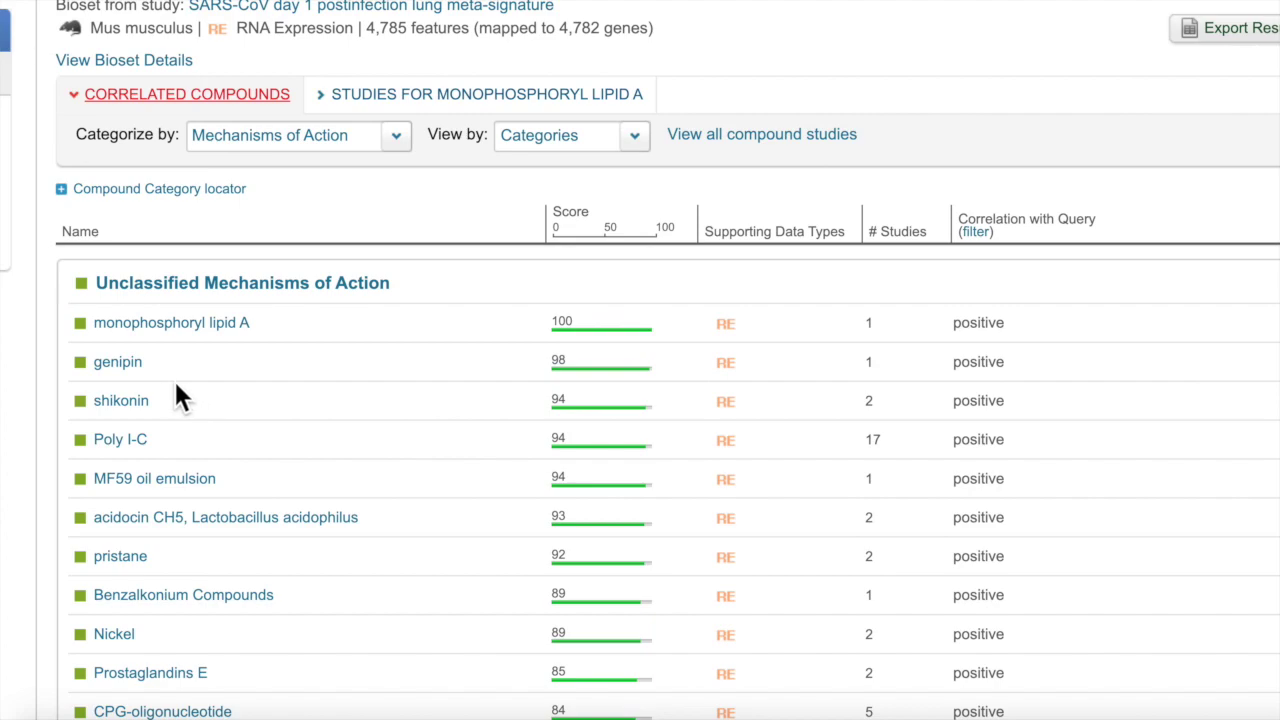
mouse_move(133, 372)
scroll(445, 482, "down", 1)
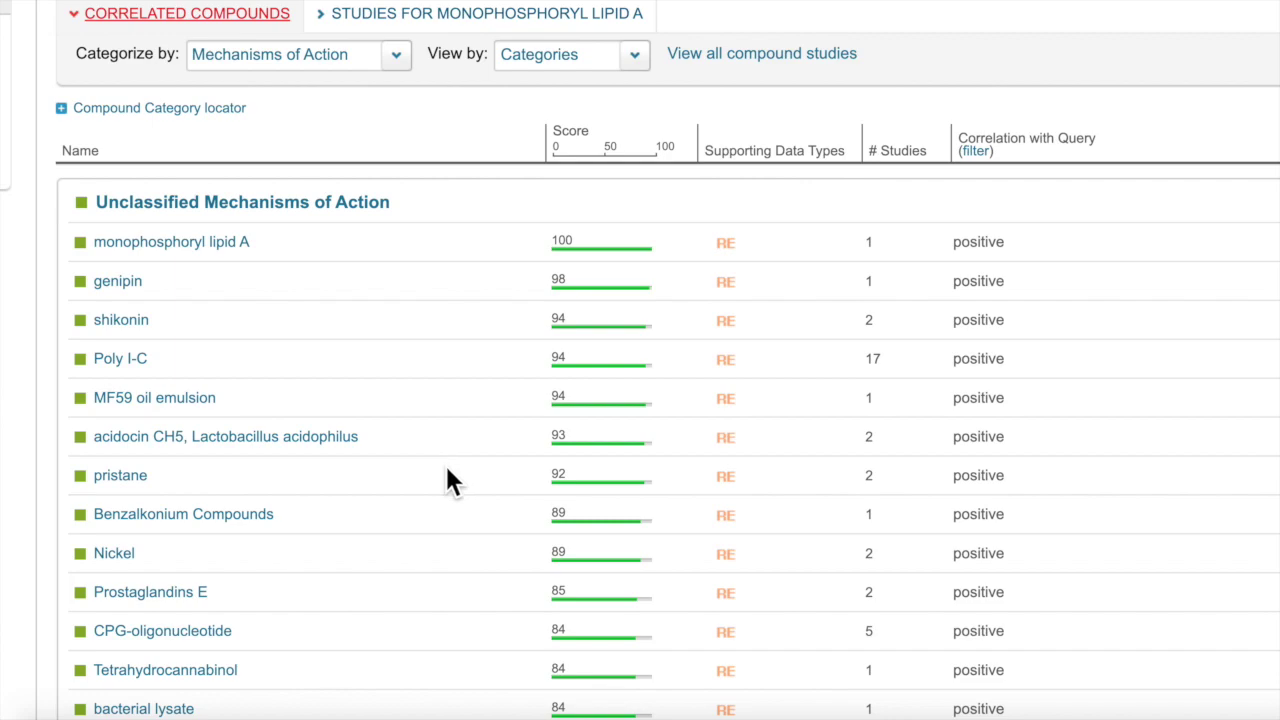
scroll(447, 482, "down", 1)
scroll(447, 482, "down", 1)
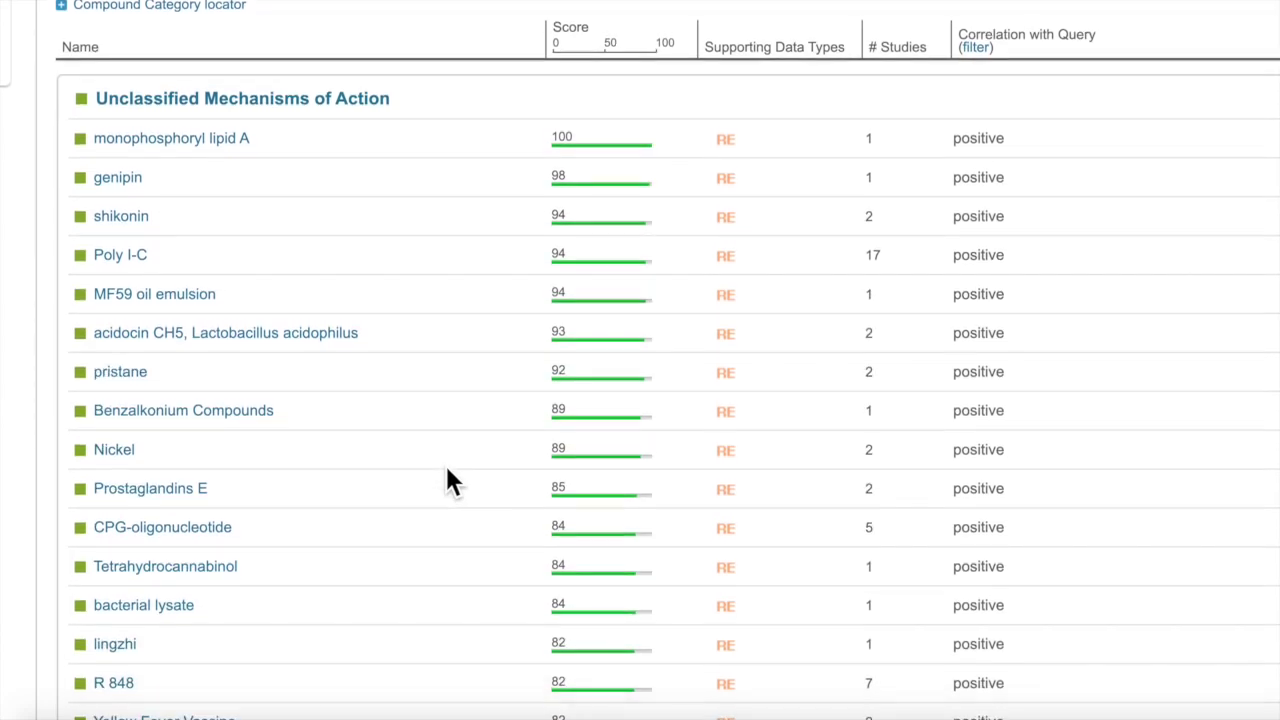
Open the significantly correlated studies for the compound Nickel
scroll(447, 470, "down", 1)
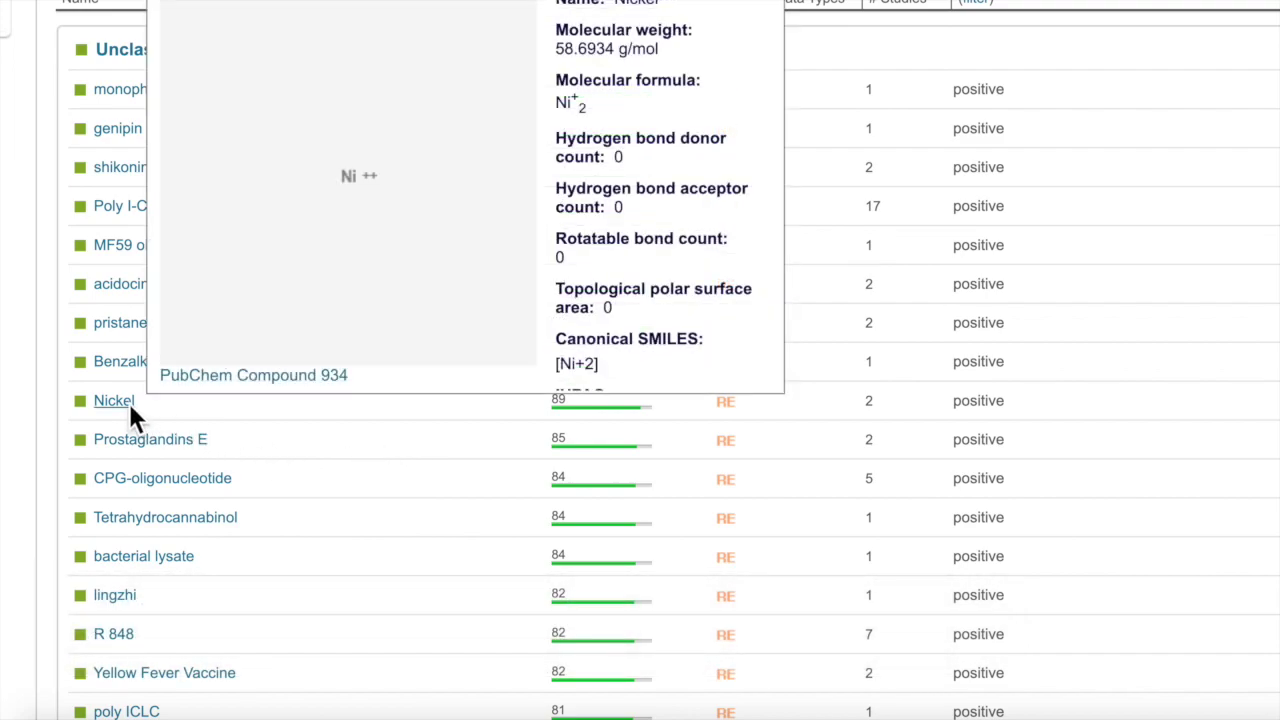
left_click(129, 403)
scroll(368, 471, "up", 3)
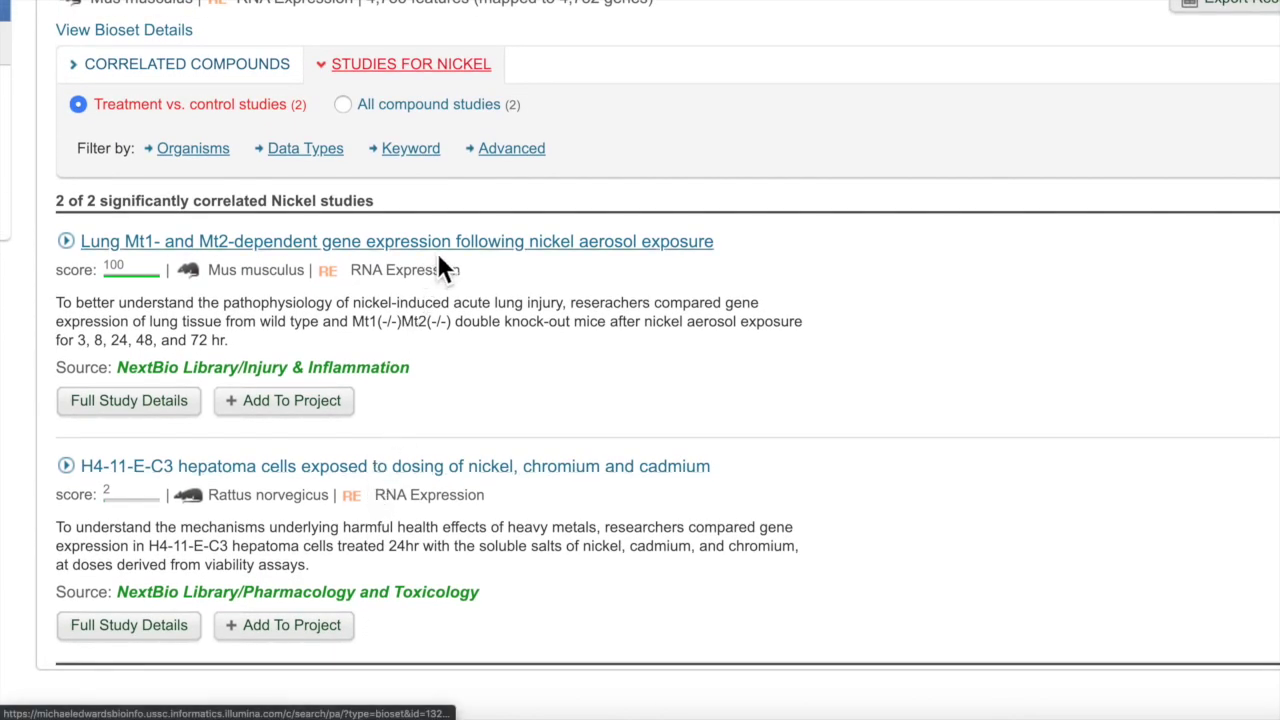
Expand the study on lung Mt1- and Mt2-dependent gene expression following nickel aerosol exposure to list its biosets
left_click(438, 255)
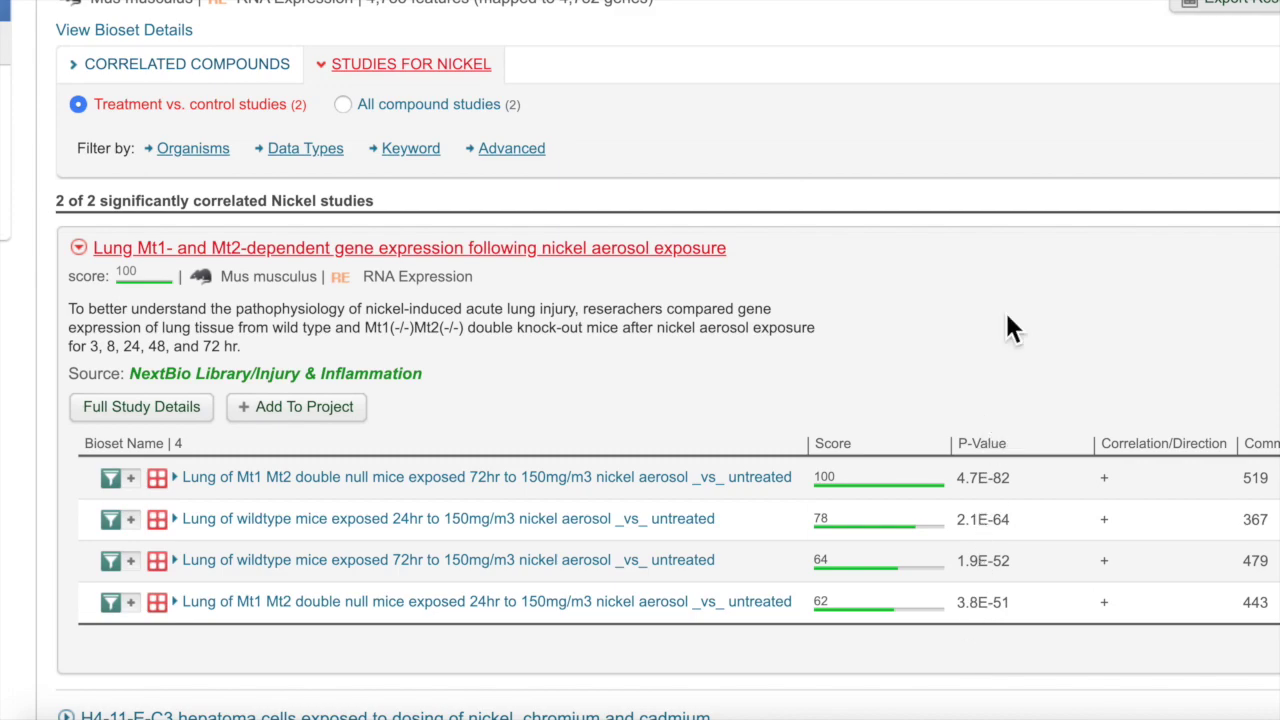
key("Right")
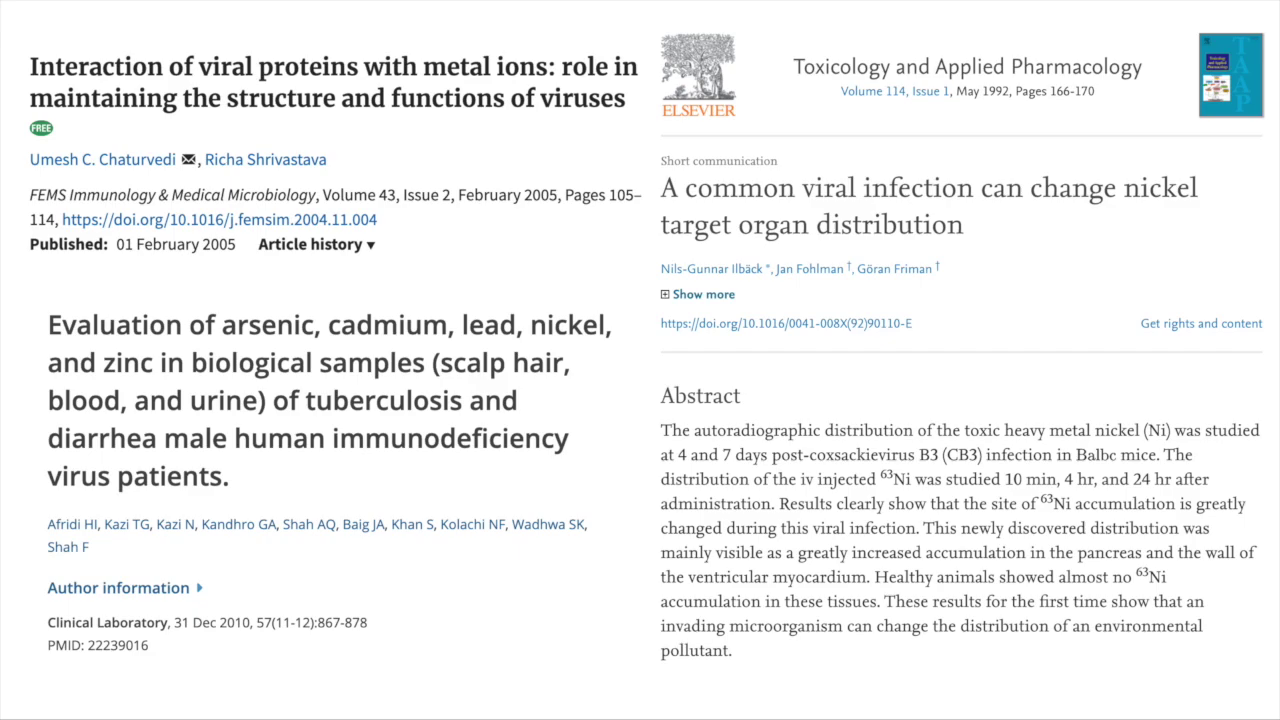
key("Right")
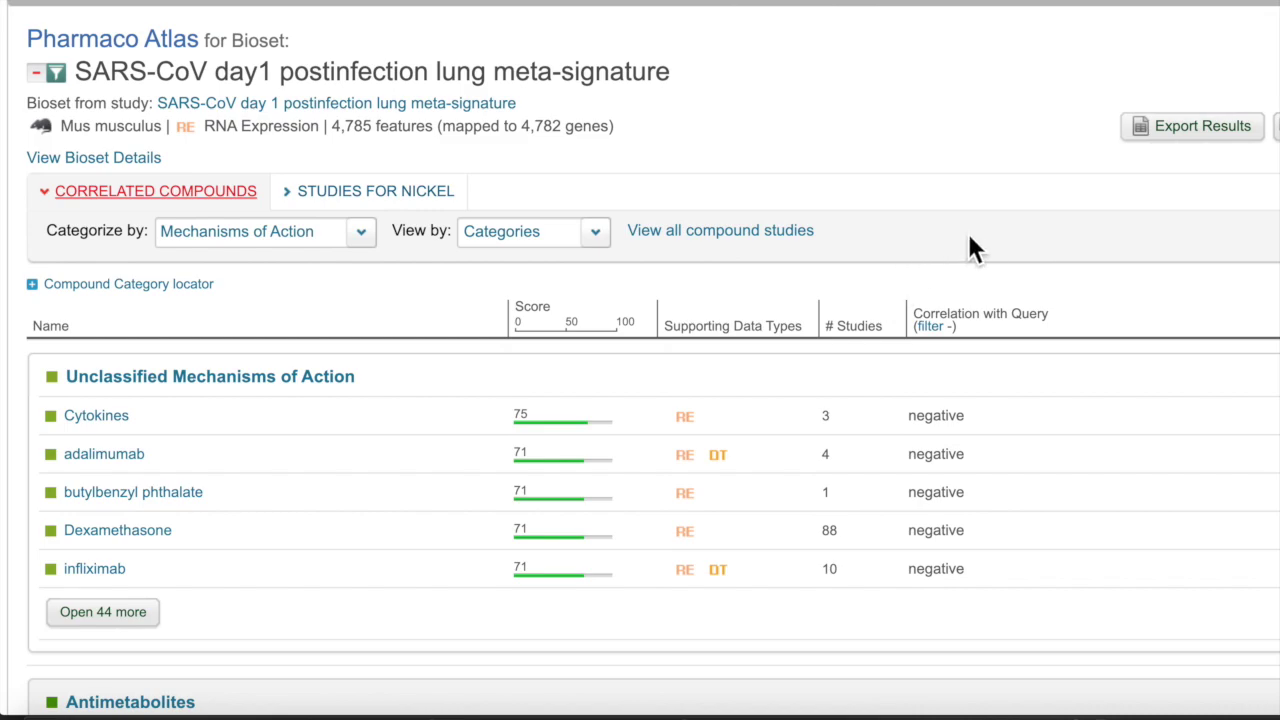
Filter the correlated compounds by their correlation with the query to show only negative correlation
left_click(938, 329)
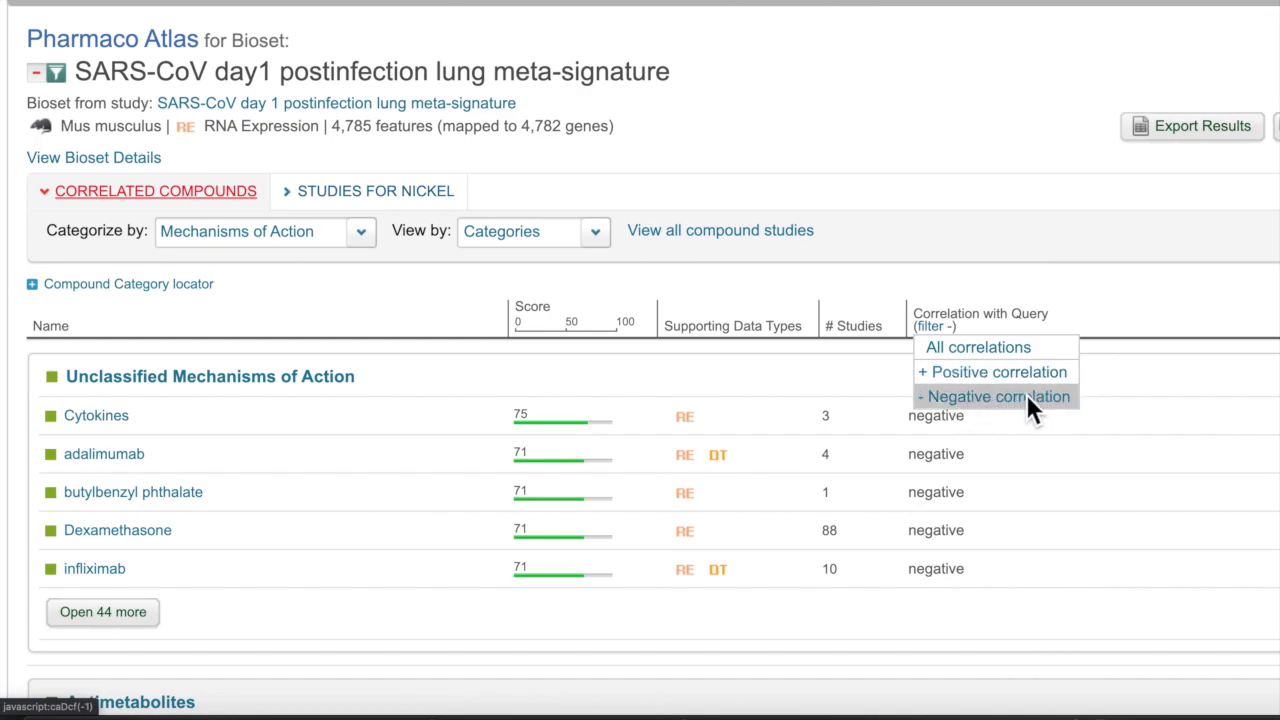
left_click(991, 399)
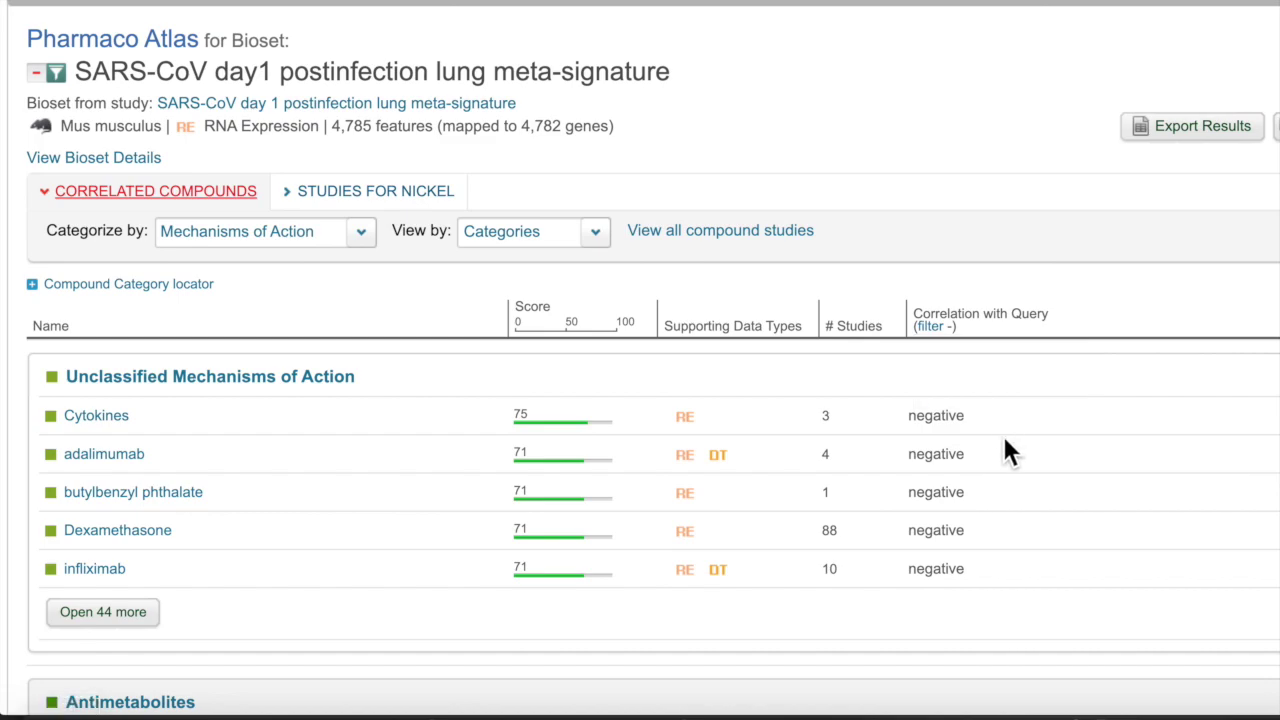
Review the top negatively correlated compounds in the mechanism of action categories, from Unclassified through Antioxidants
scroll(960, 452, "down", 3)
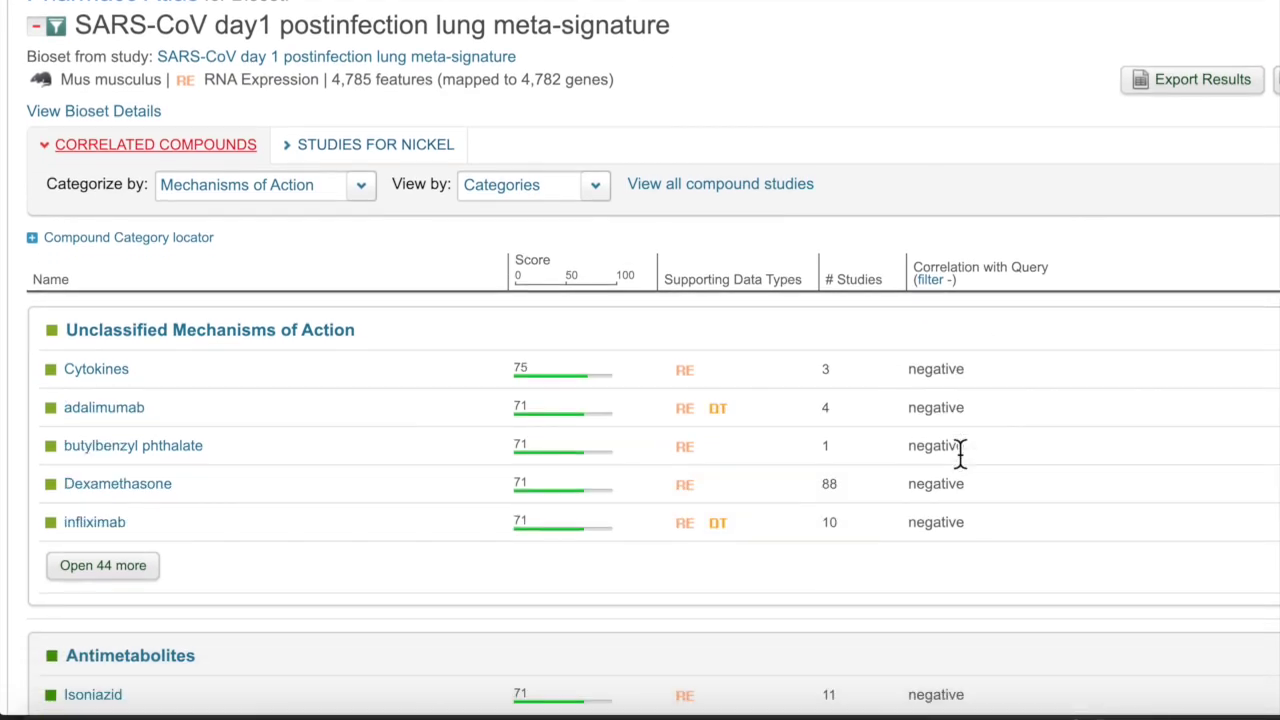
scroll(960, 452, "down", 5)
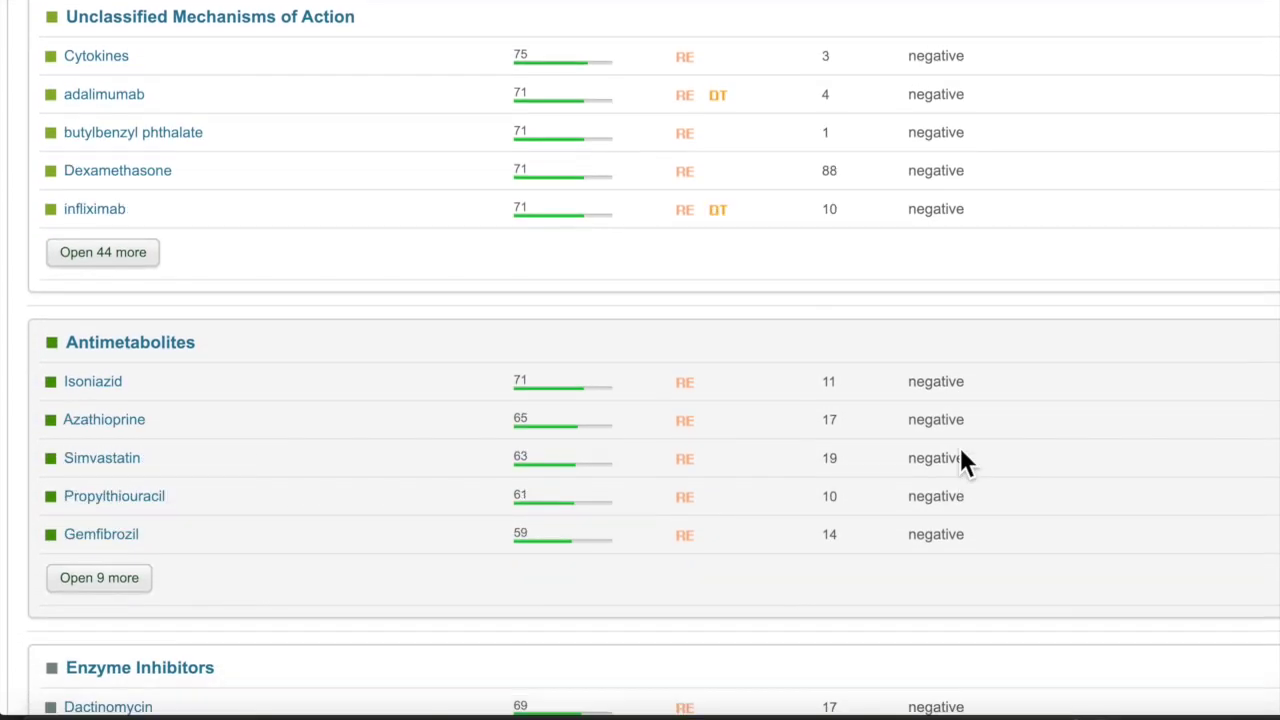
scroll(960, 452, "down", 4)
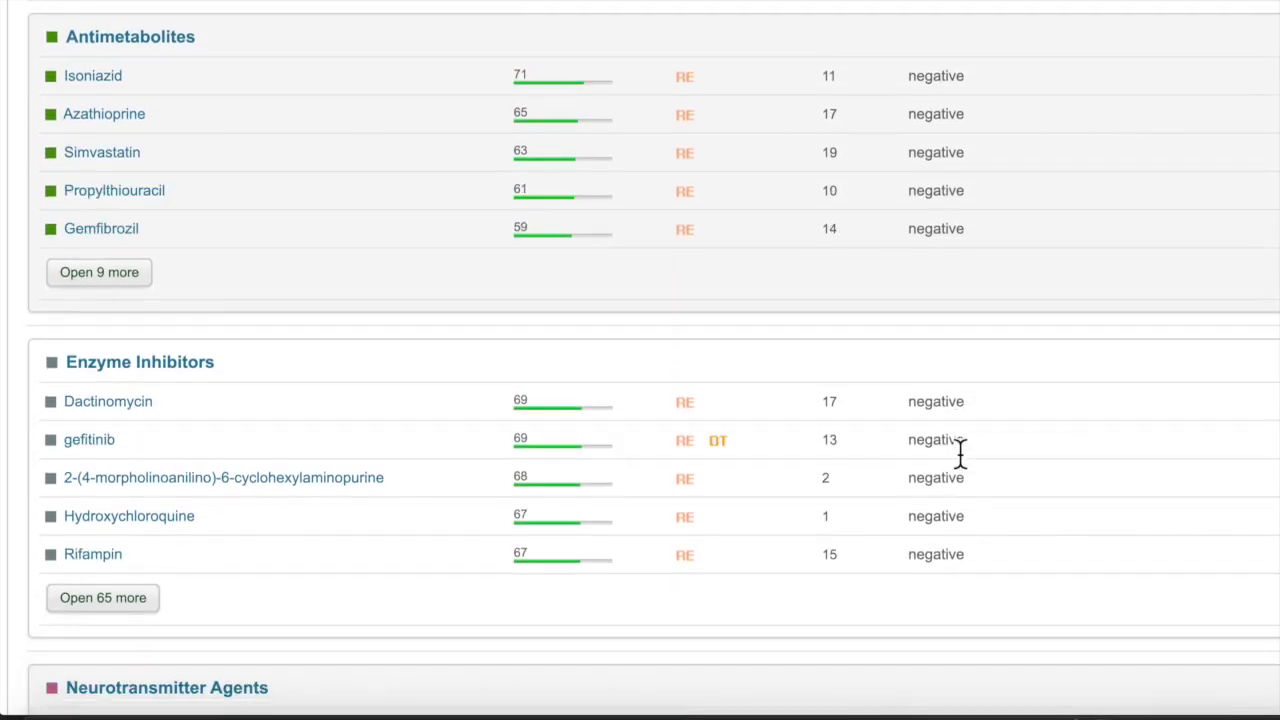
scroll(960, 452, "down", 4)
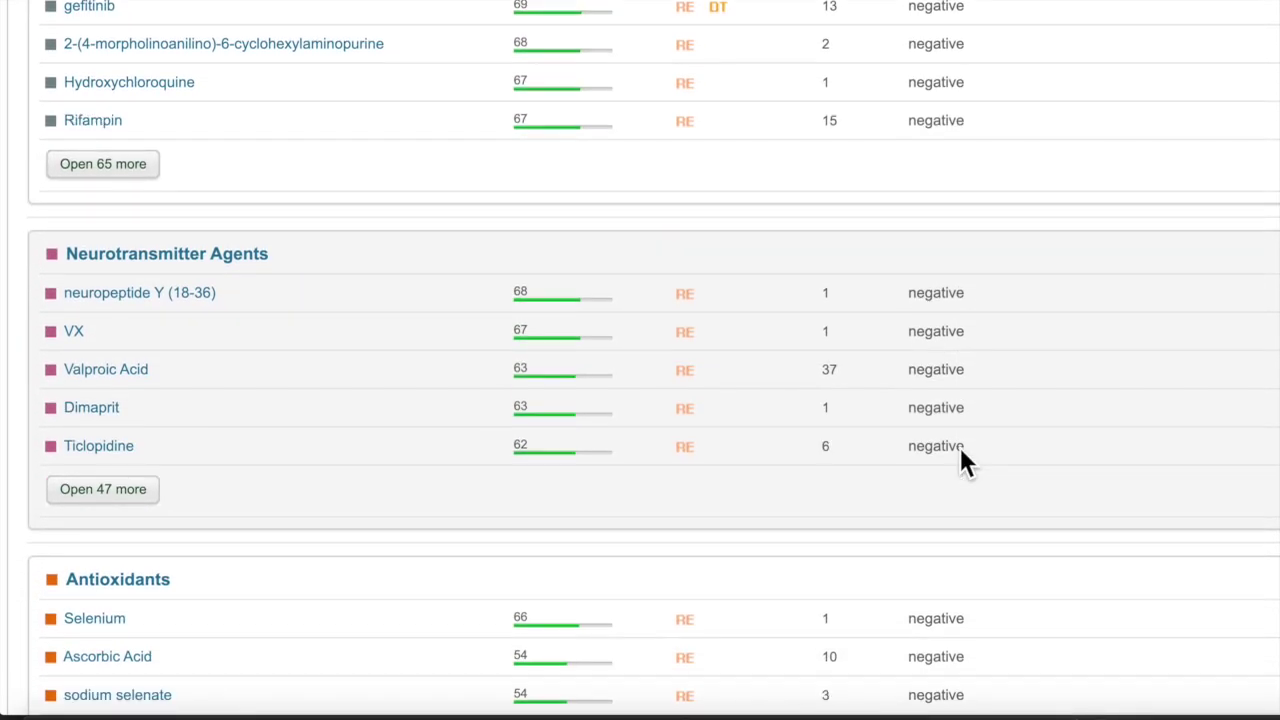
scroll(960, 452, "up", 6)
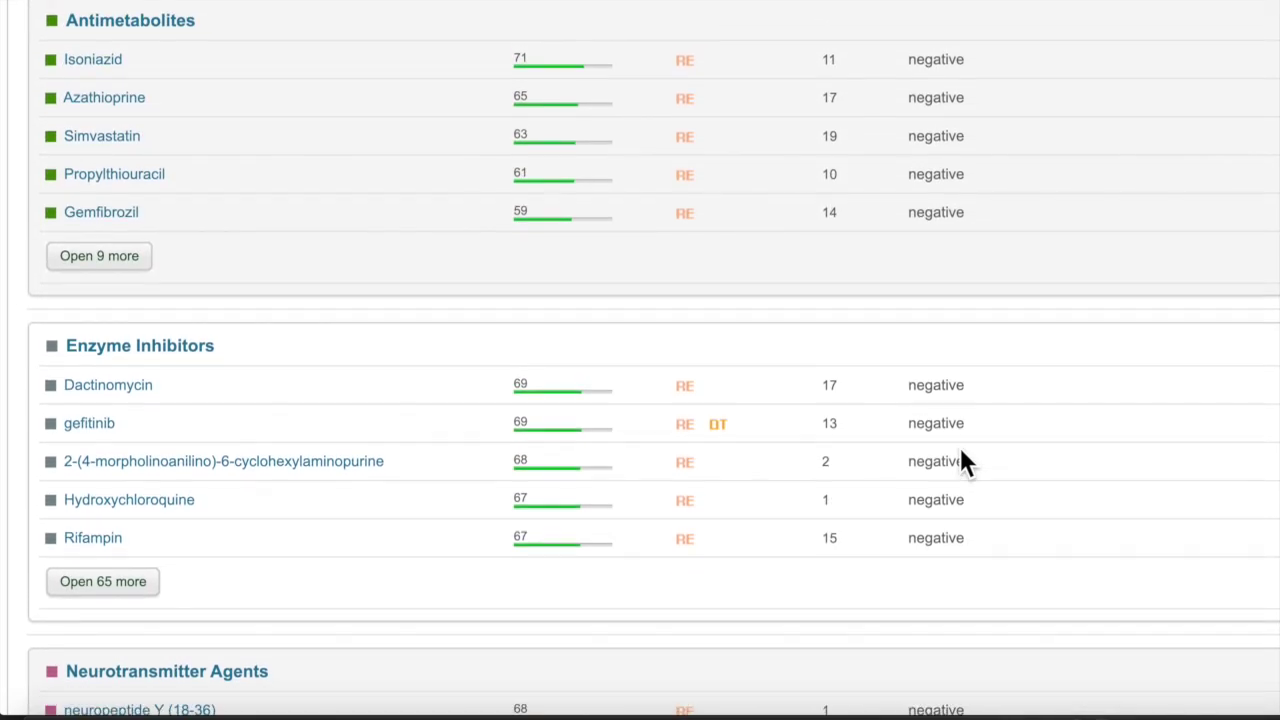
scroll(960, 447, "up", 3)
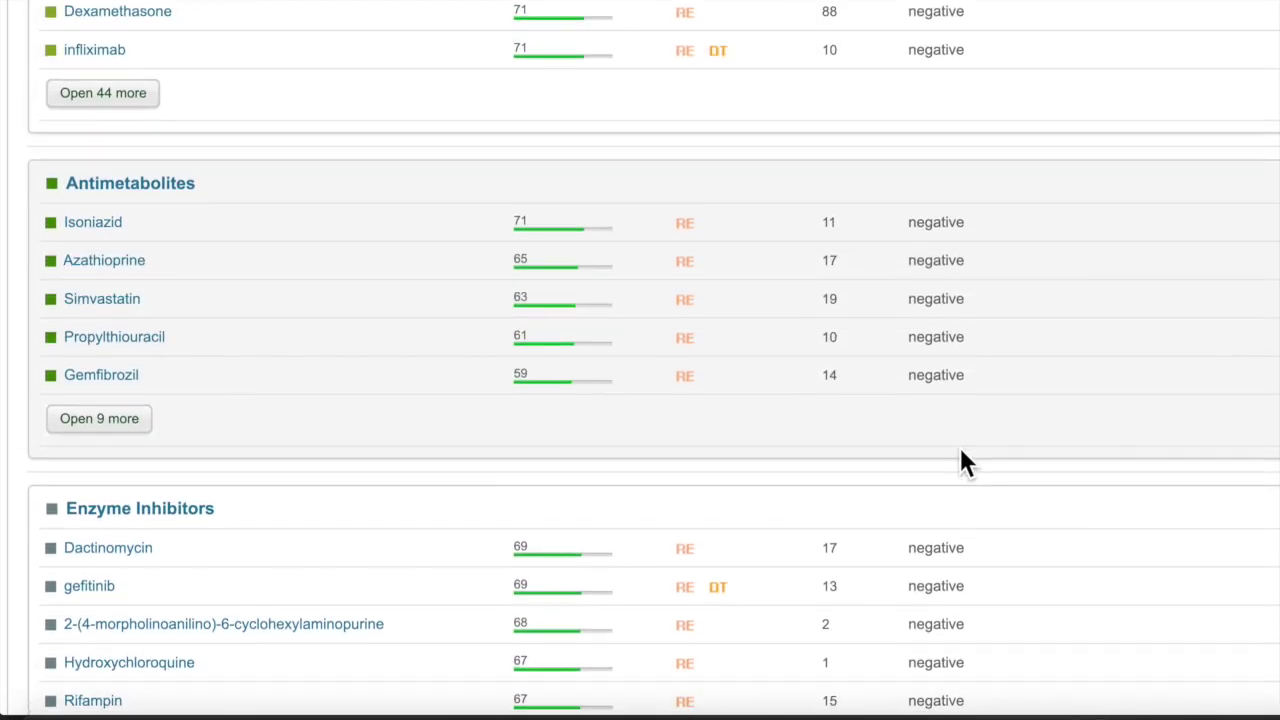
scroll(960, 452, "up", 3)
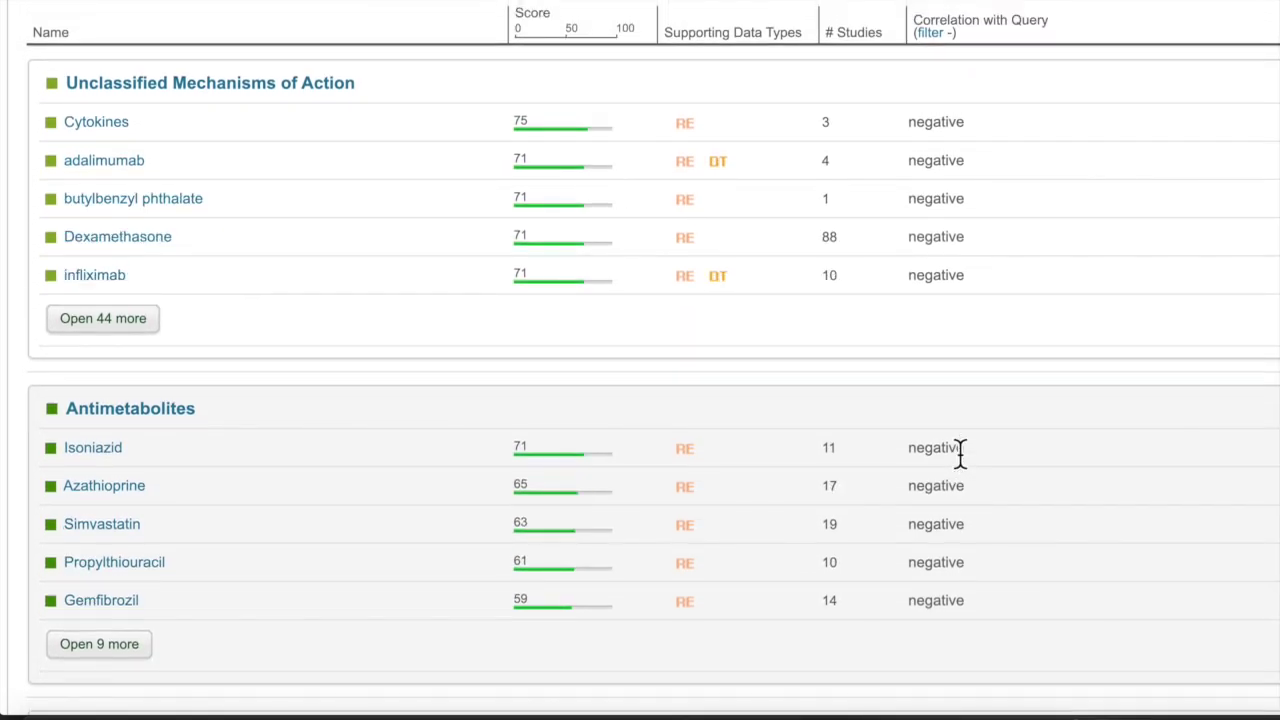
scroll(960, 452, "up", 2)
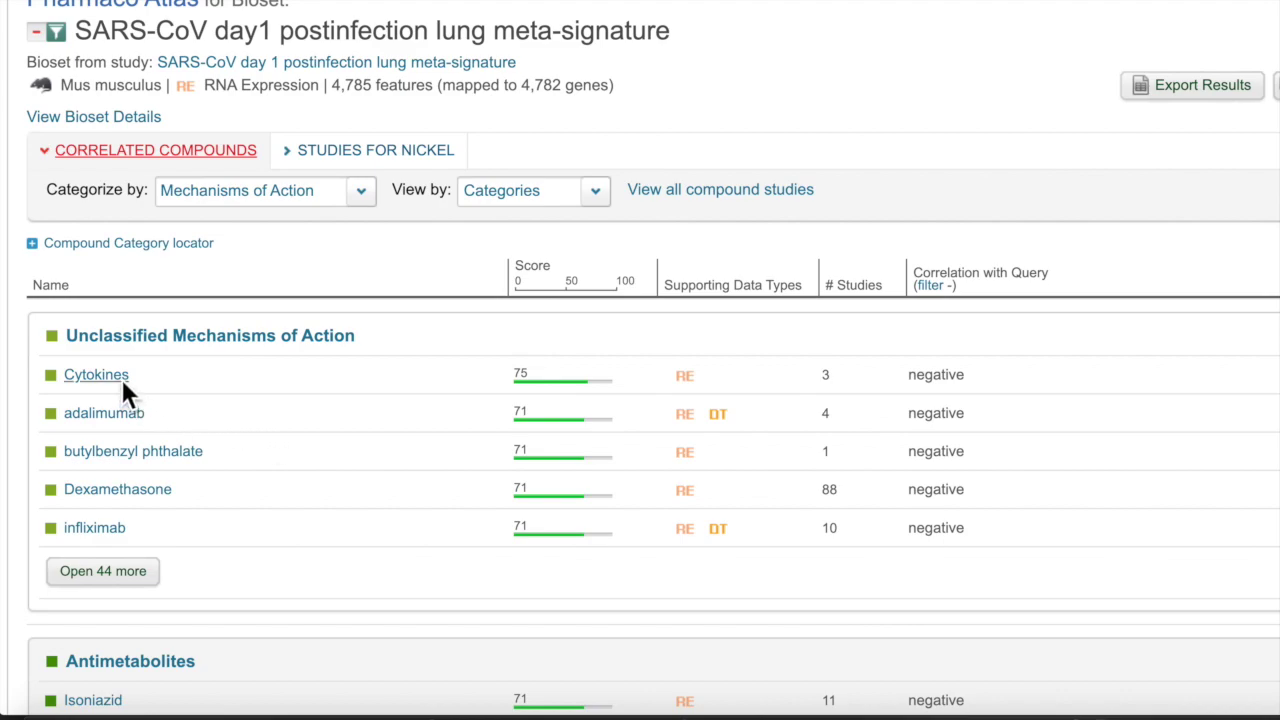
Open the significantly correlated studies for the compound Cytokines and examine the score and correlation direction of their biosets
mouse_move(121, 380)
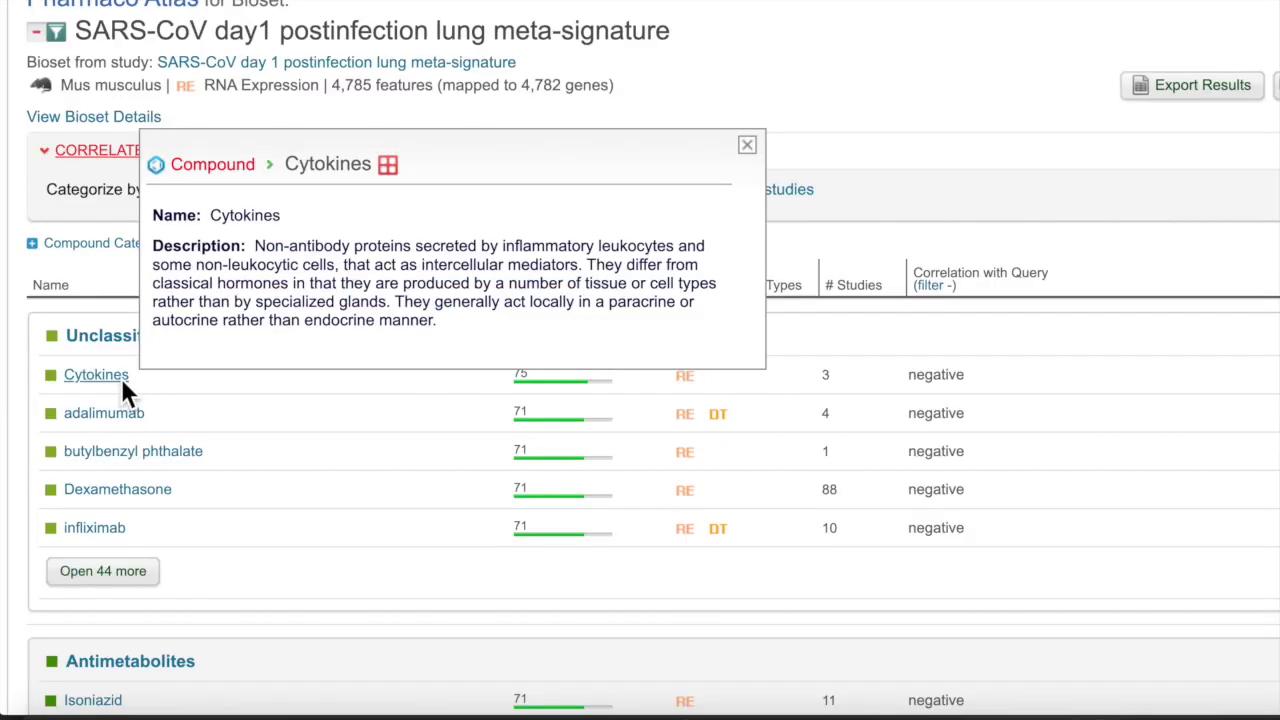
left_click(121, 380)
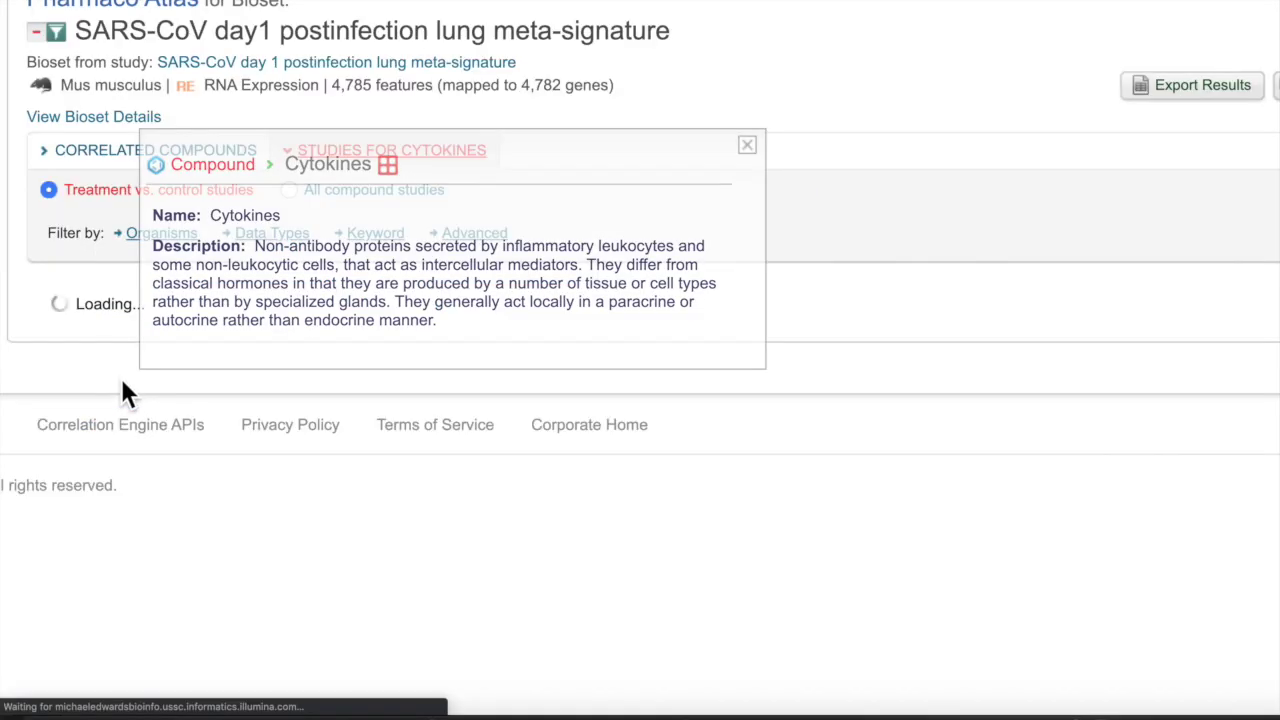
scroll(370, 500, "down", 5)
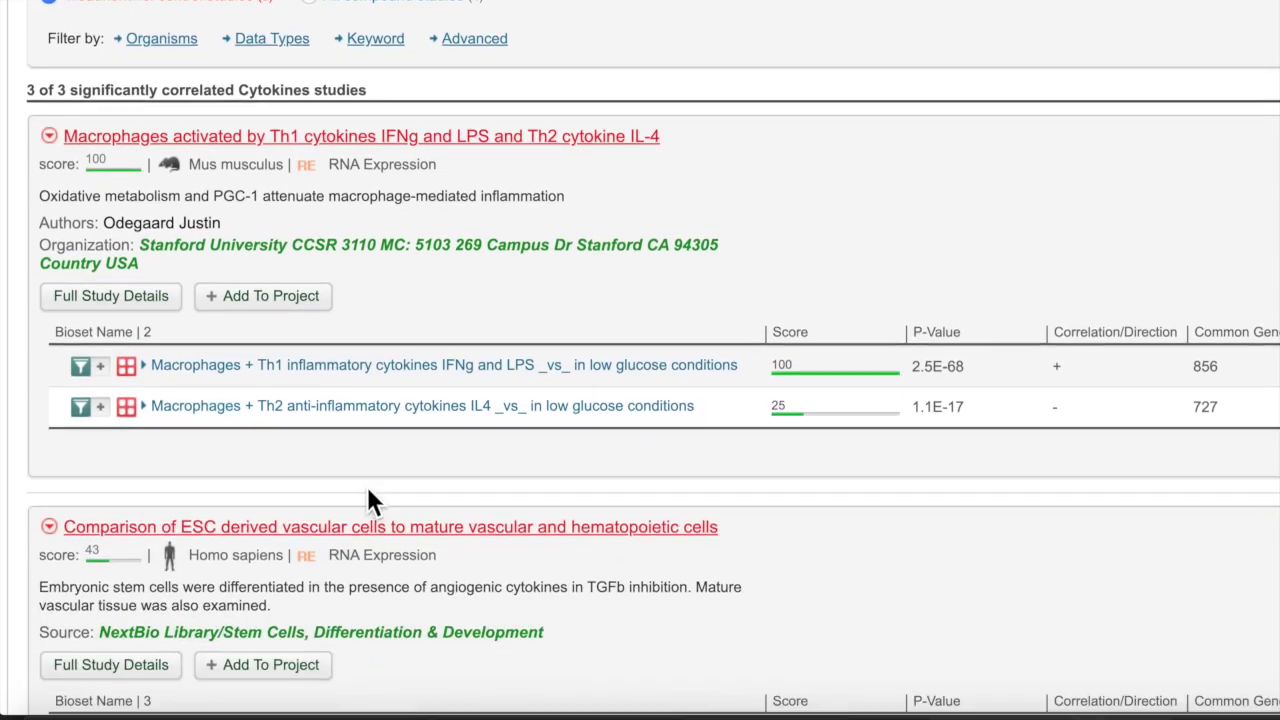
scroll(370, 500, "down", 1)
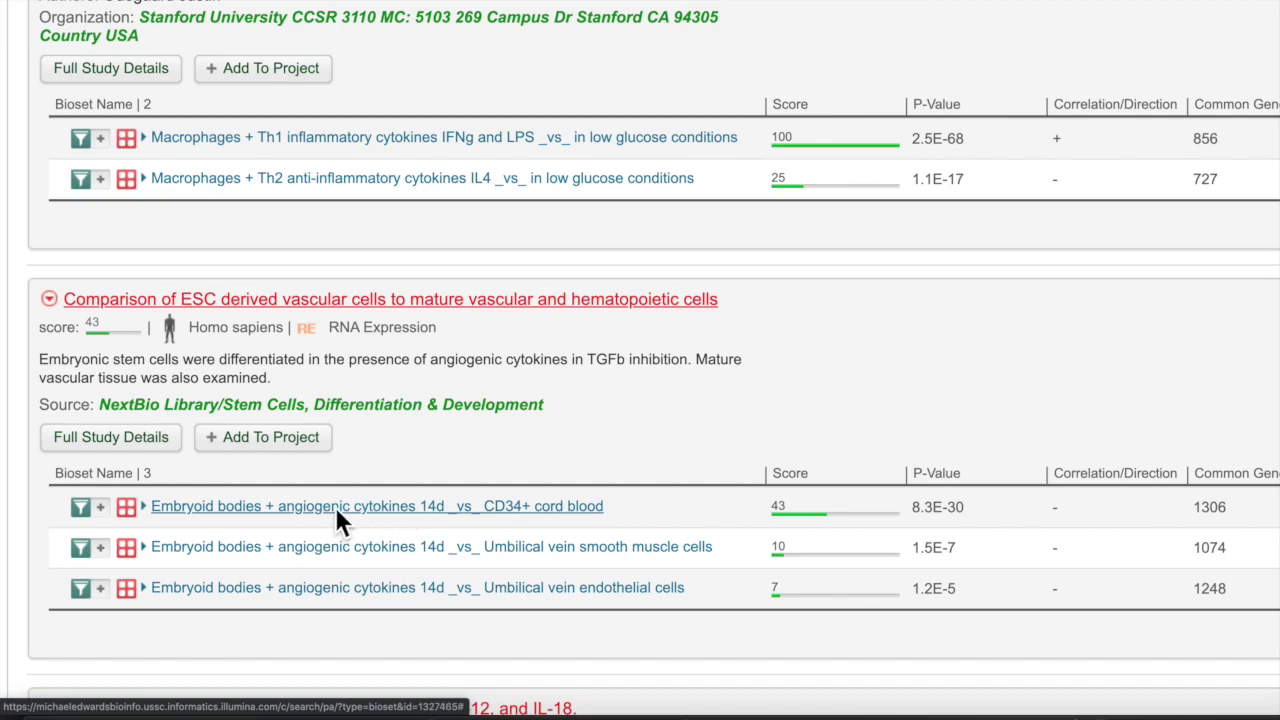
scroll(537, 407, "down", 1)
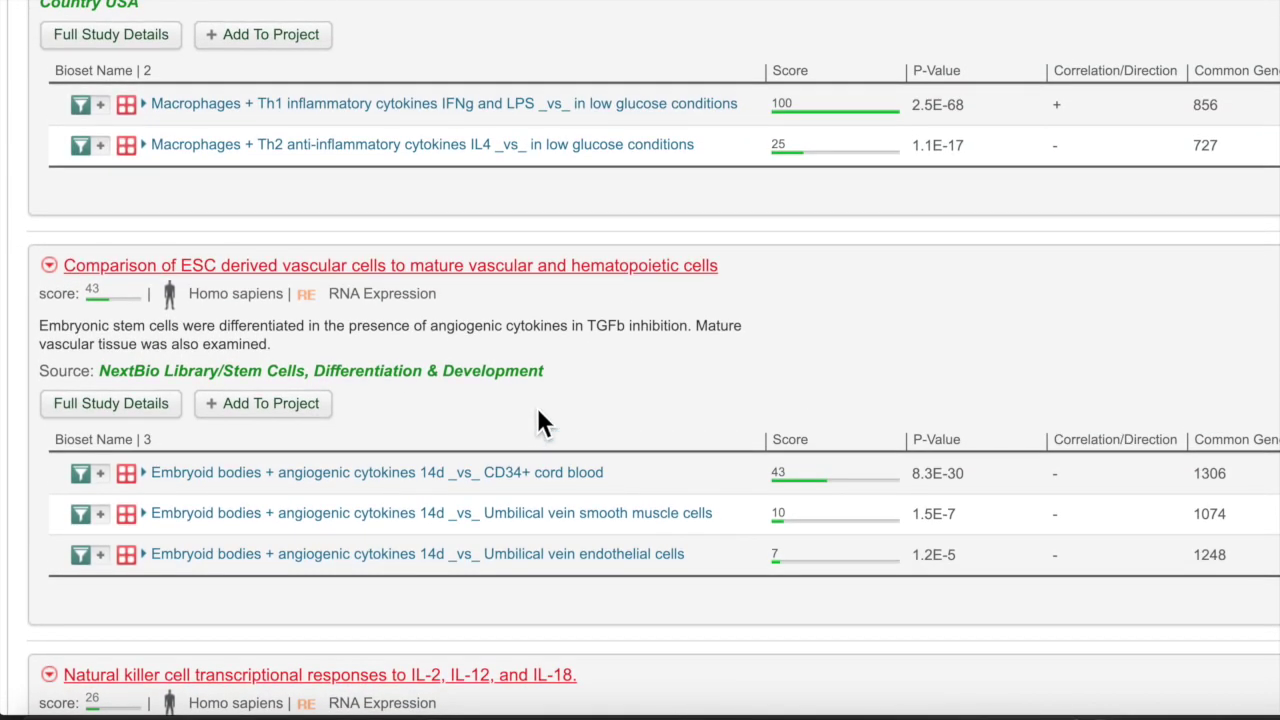
scroll(623, 360, "down", 5)
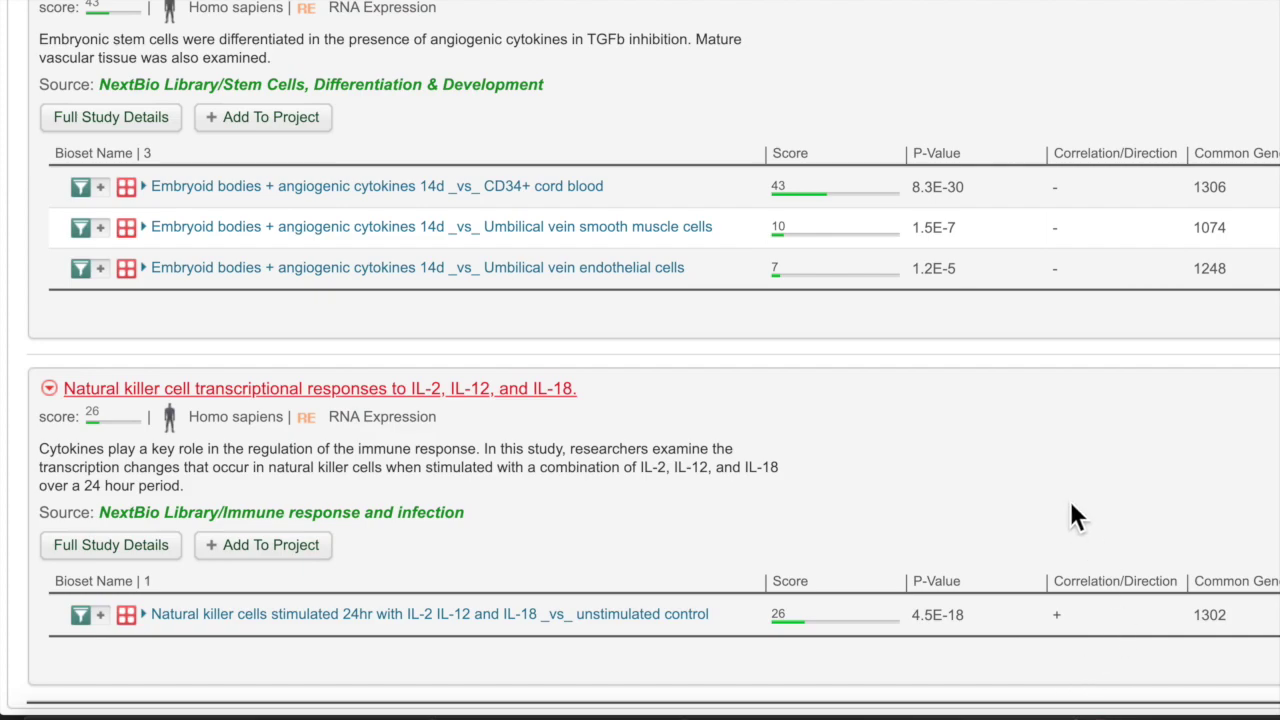
scroll(1071, 505, "up", 7)
scroll(1071, 505, "up", 7)
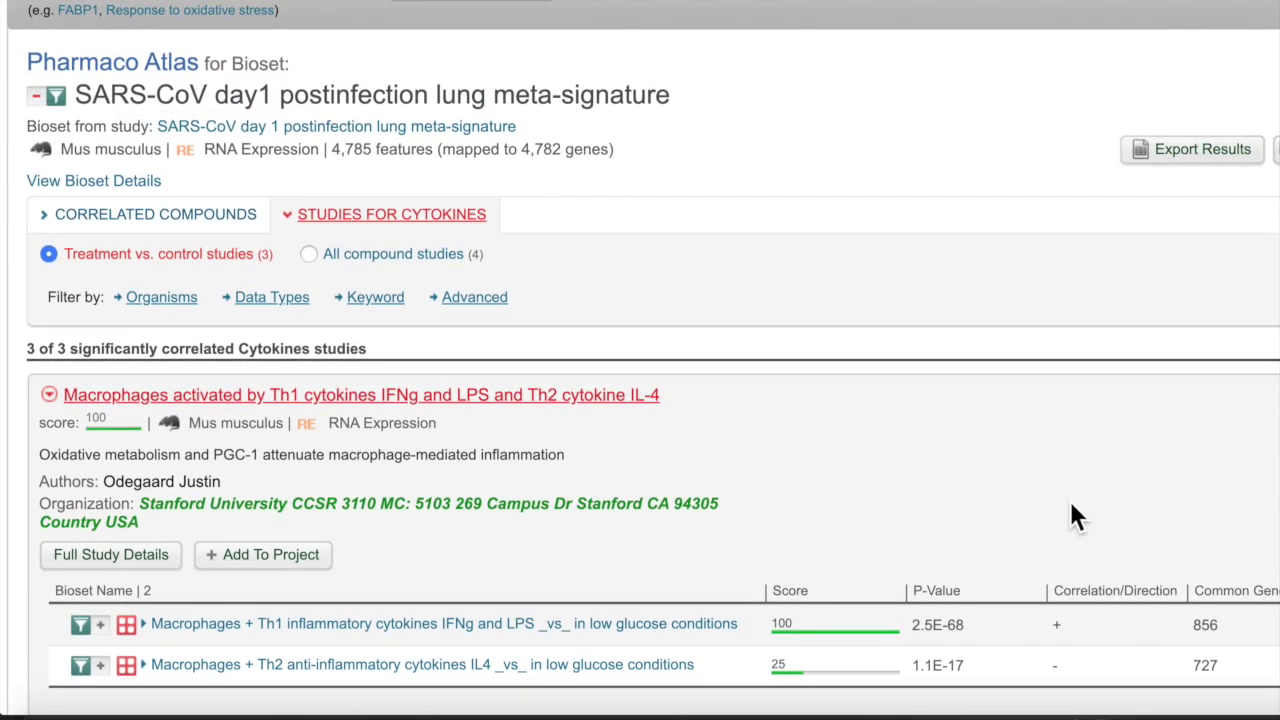
scroll(1071, 508, "down", 1)
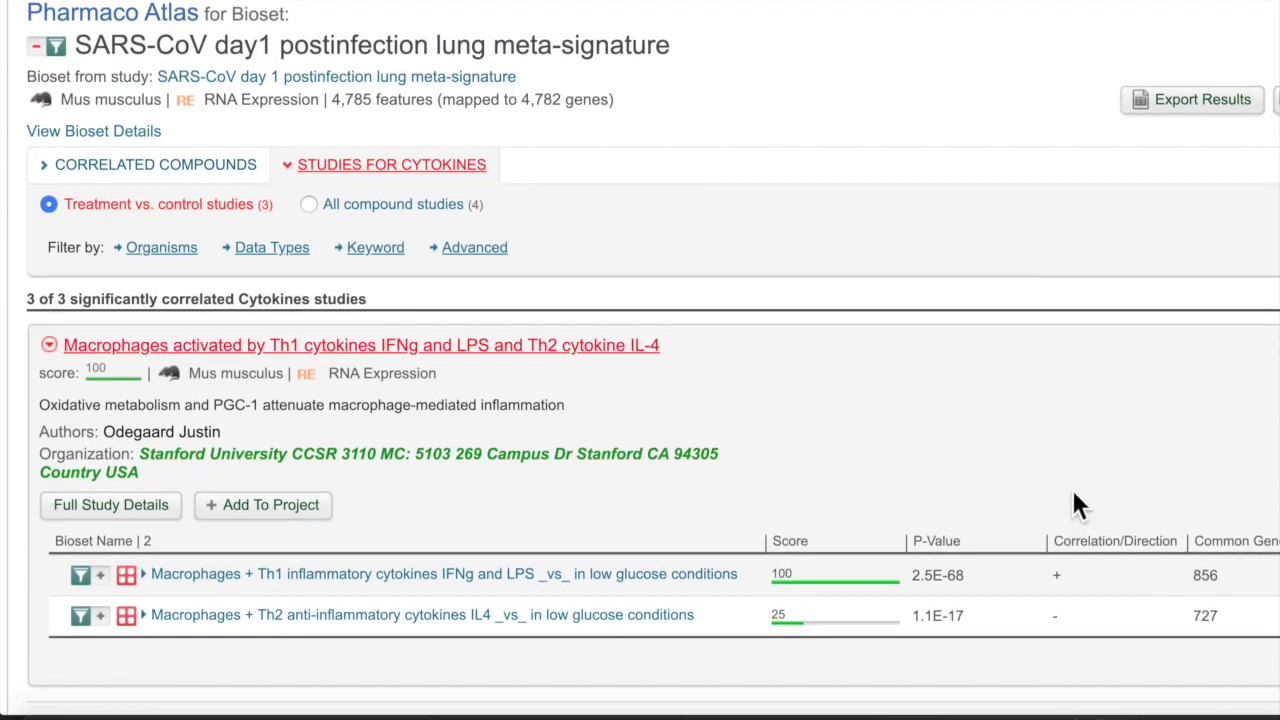
Return to the correlated compounds list and preview the compound details for adalimumab, infliximab and Dexamethasone
left_click(200, 165)
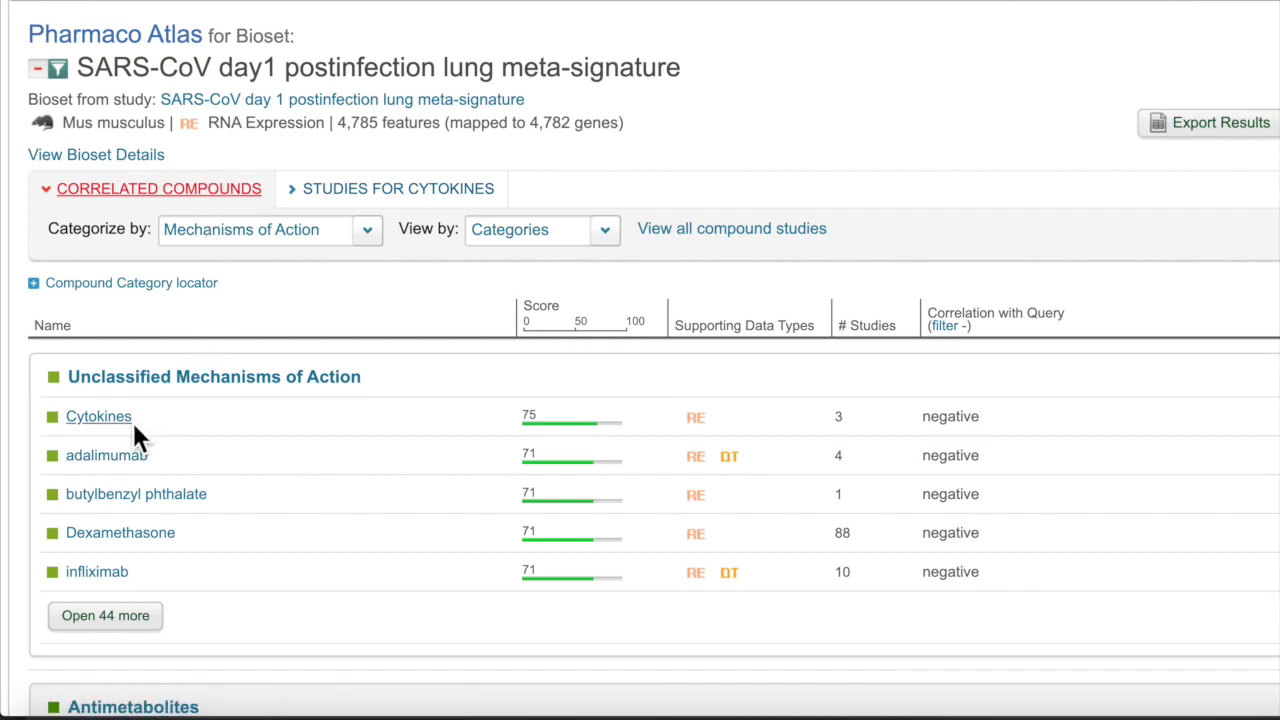
mouse_move(133, 462)
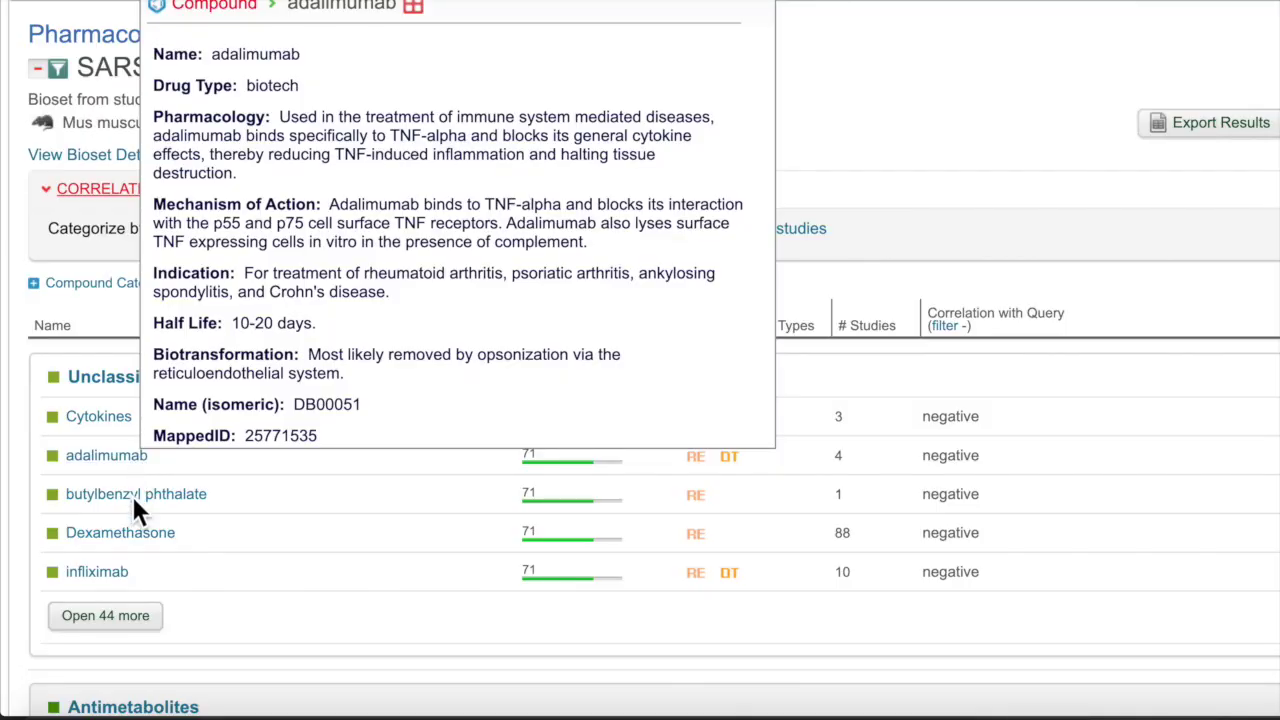
mouse_move(122, 575)
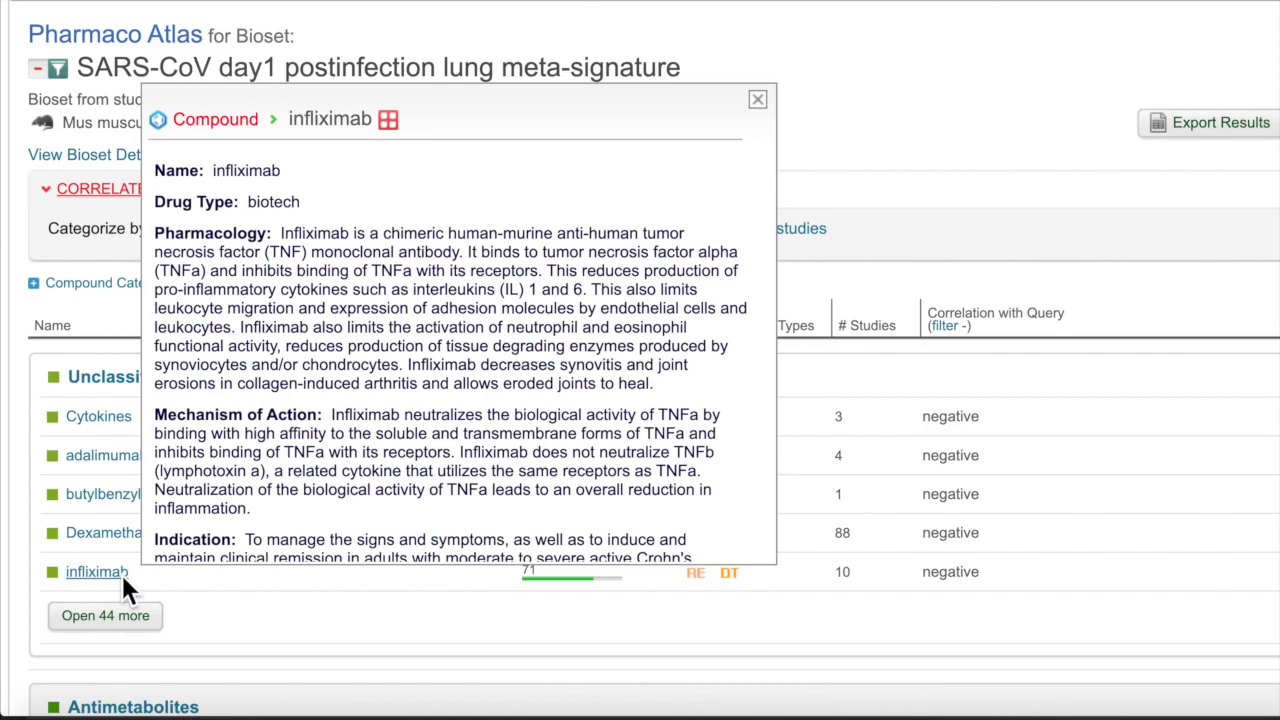
mouse_move(122, 535)
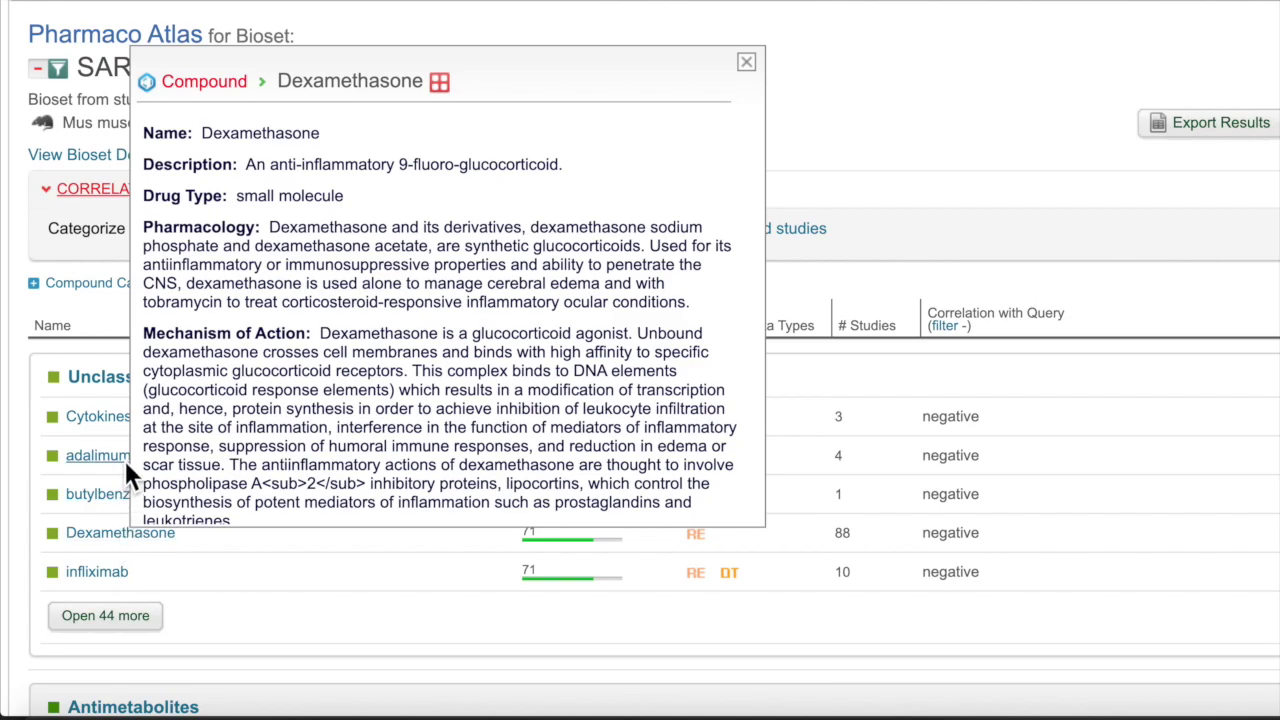
mouse_move(124, 458)
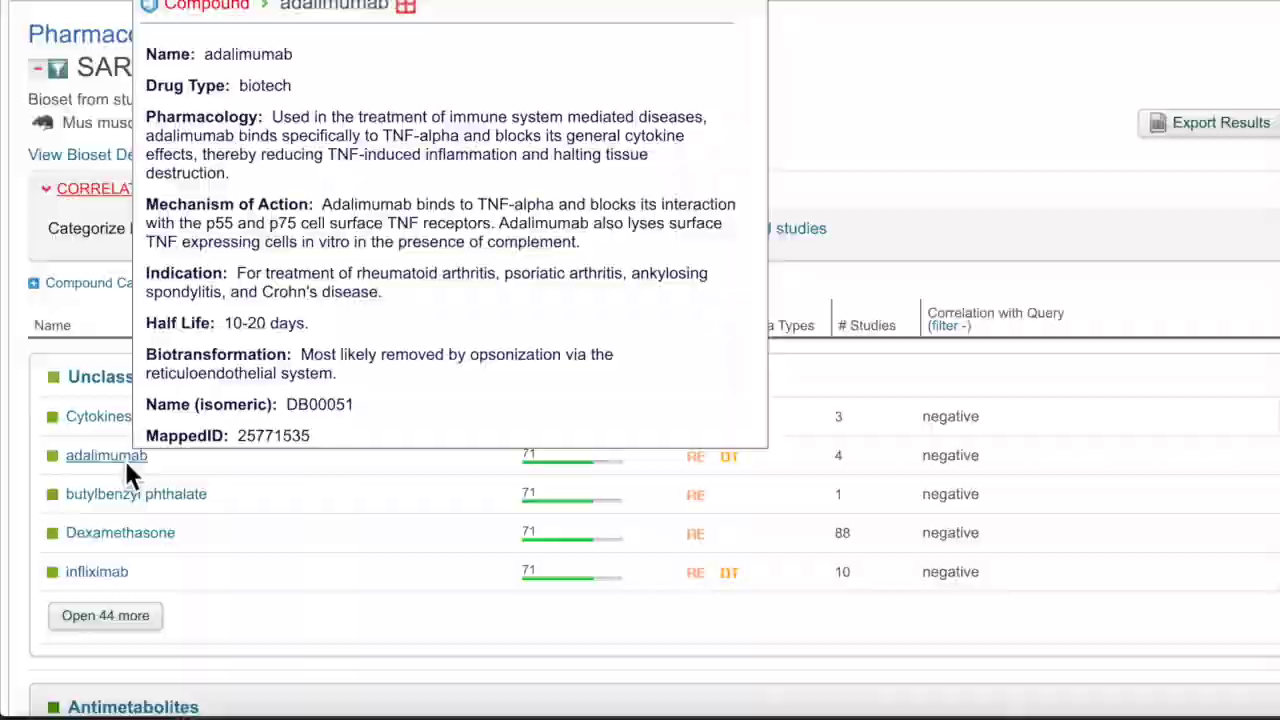